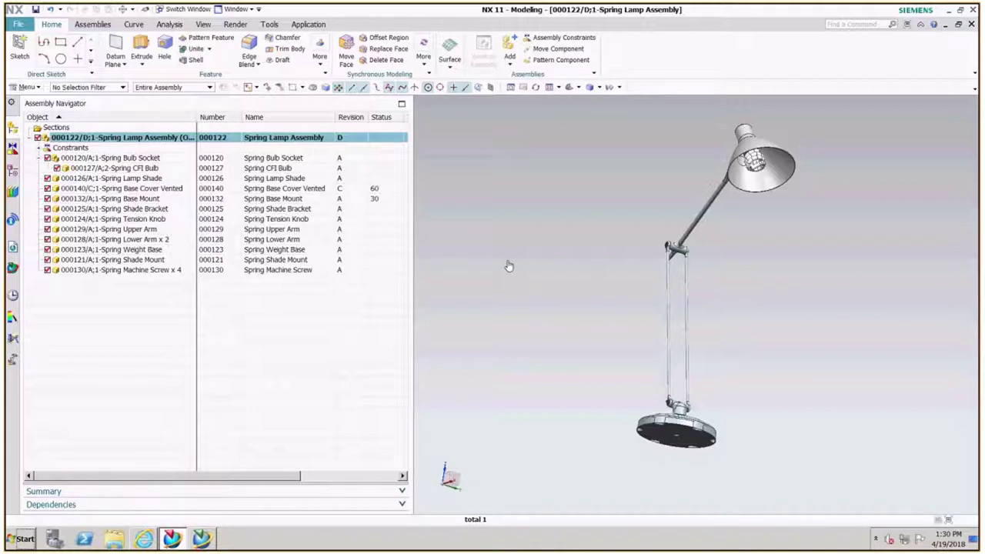
- In the Teamcenter rich client, expand Project 22 to inspect its spring parts, then collapse it
click(204, 542)
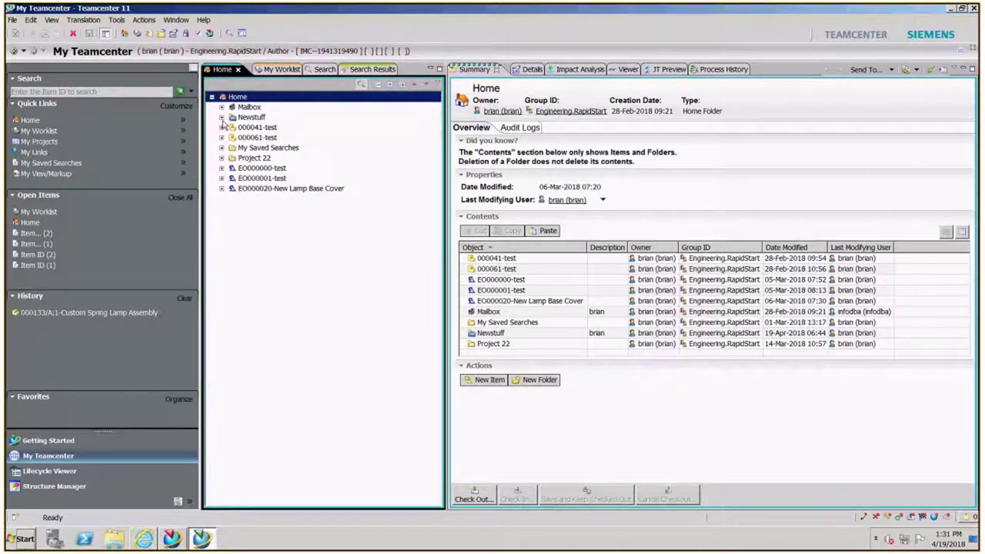
click(221, 158)
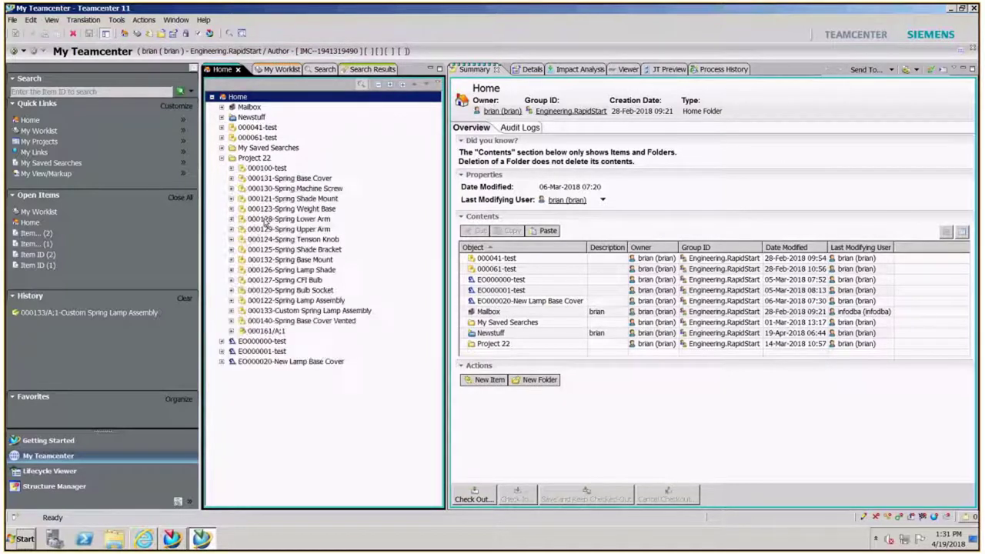
click(223, 158)
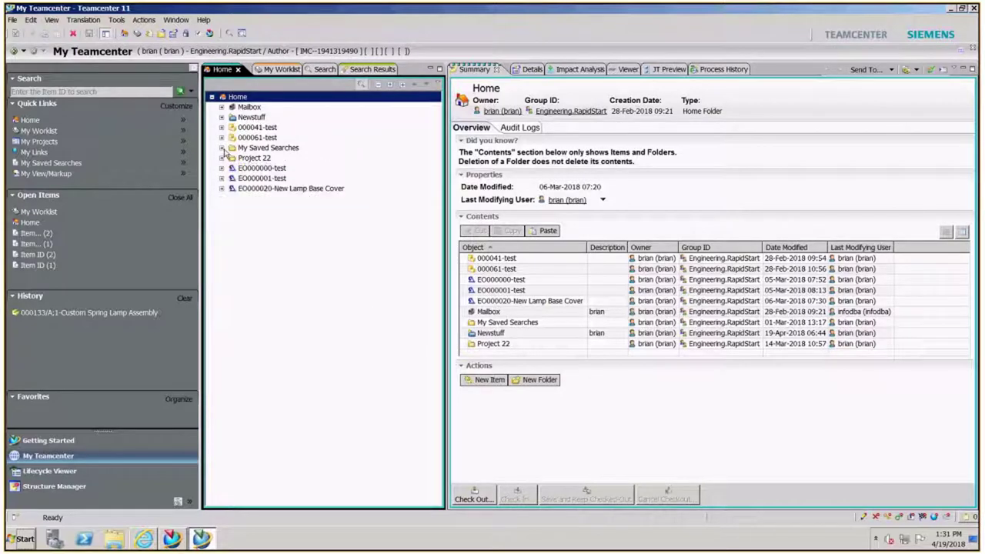
- Back in NX, widen the Assembly Navigator, move the Checked Out By column left, then open Active Workspace
click(170, 538)
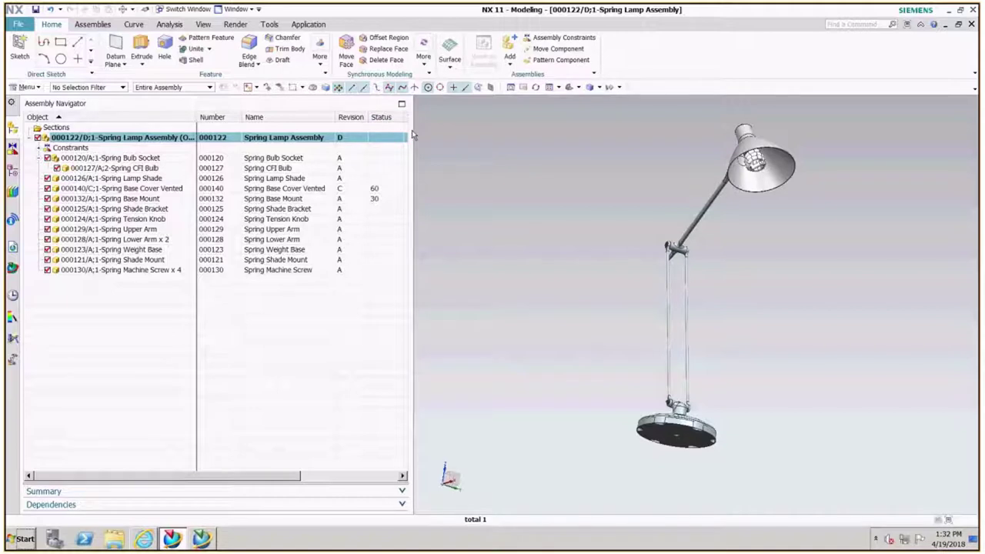
drag(413, 134, 459, 150)
drag(356, 480, 398, 481)
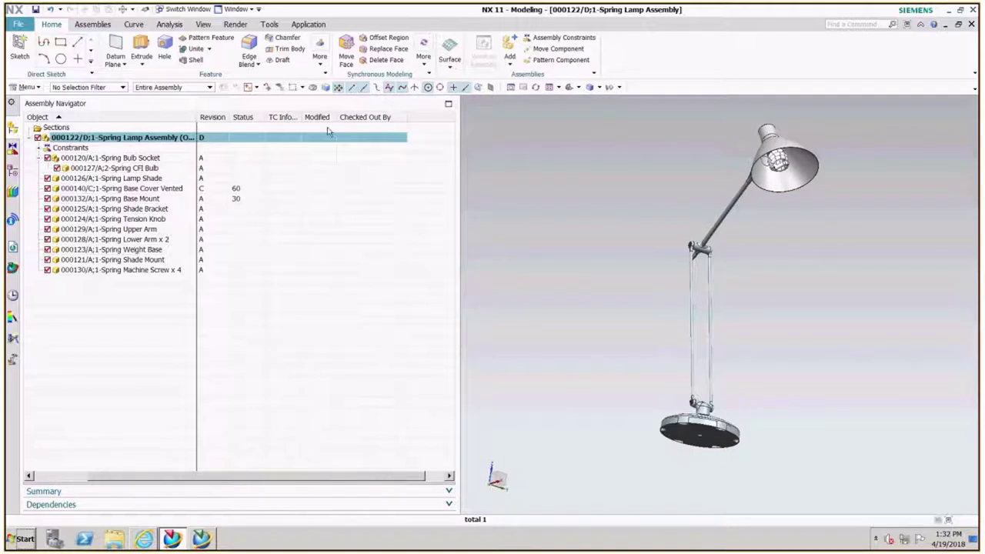
mouse_move(389, 121)
mouse_down()
mouse_move(326, 127)
mouse_move(383, 125)
mouse_up()
drag(319, 479, 253, 483)
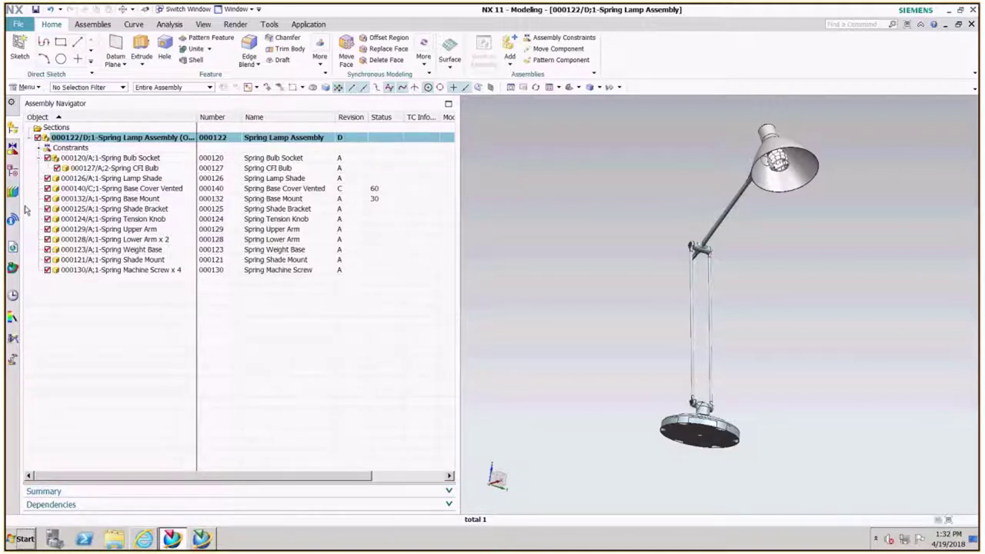
click(13, 268)
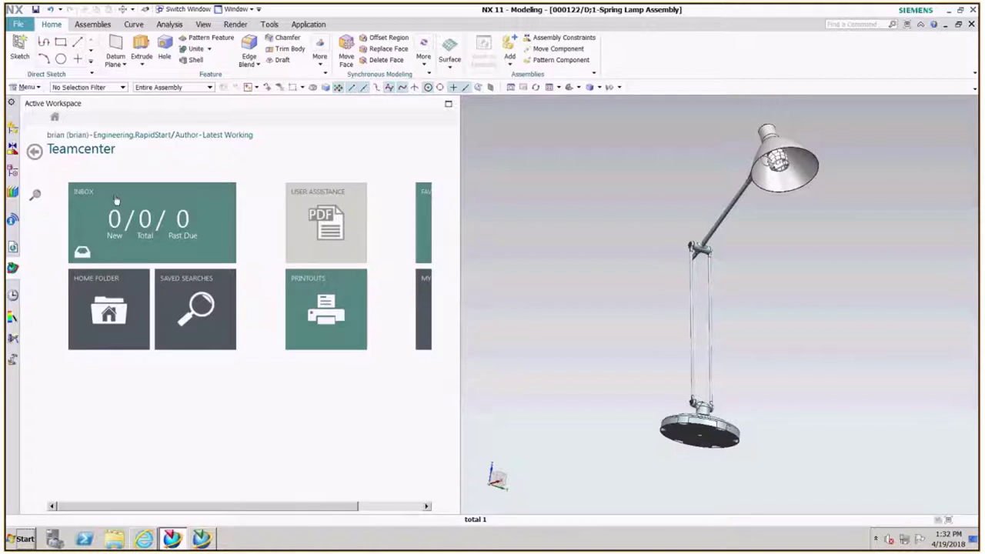
- Browse the Home Folder contents in Active Workspace, then return to the home page
click(118, 324)
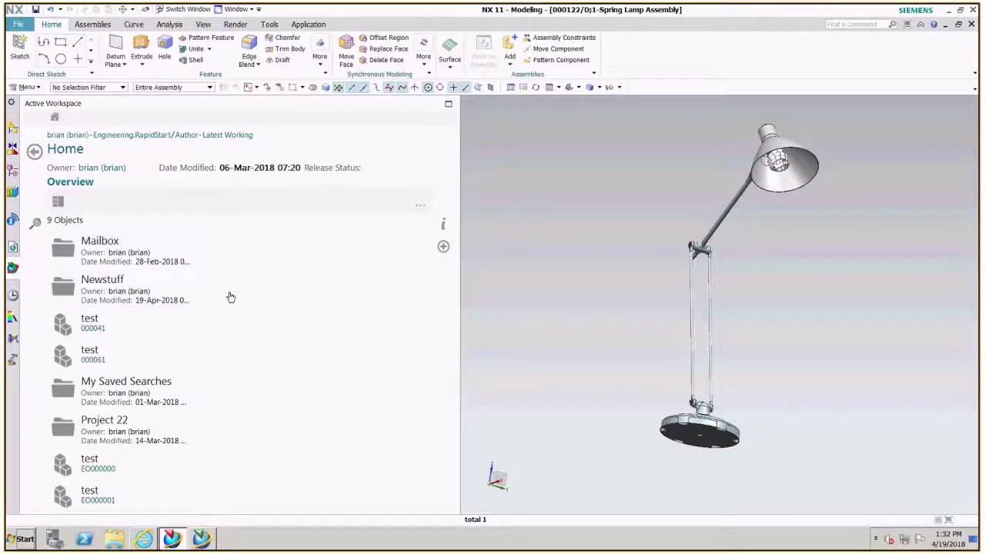
drag(214, 280, 211, 370)
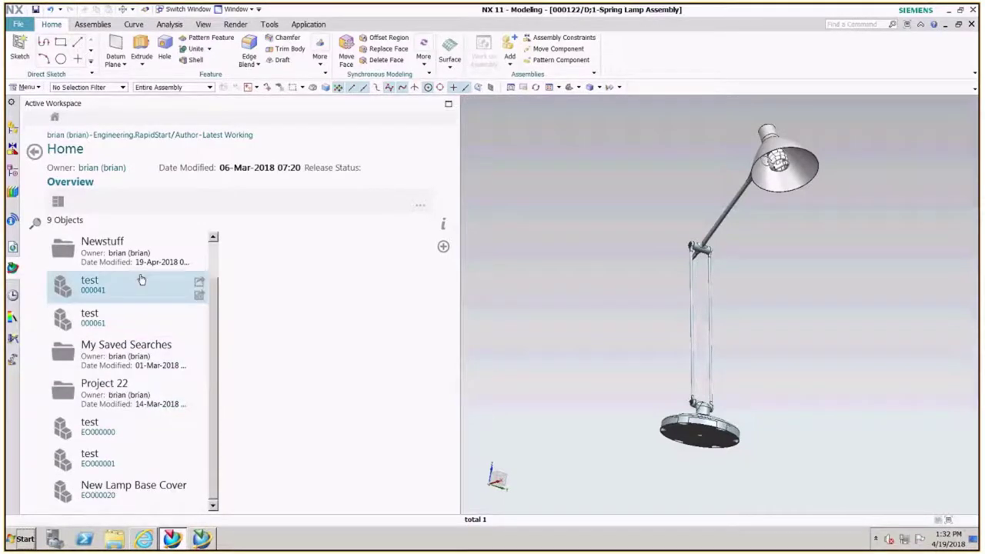
click(37, 155)
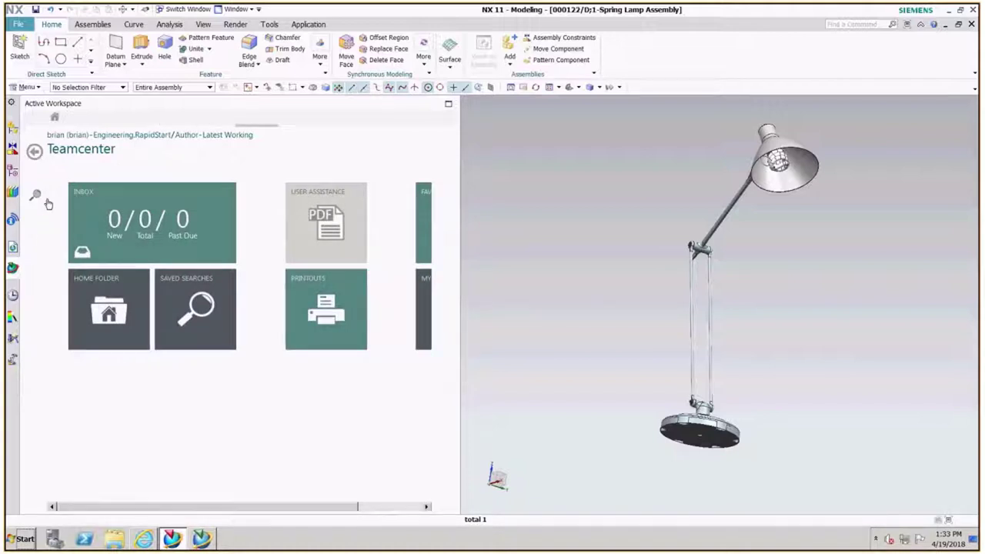
- Run a search with * as owner, listing 151 Item Revisions, and widen the panel
click(43, 198)
click(98, 217)
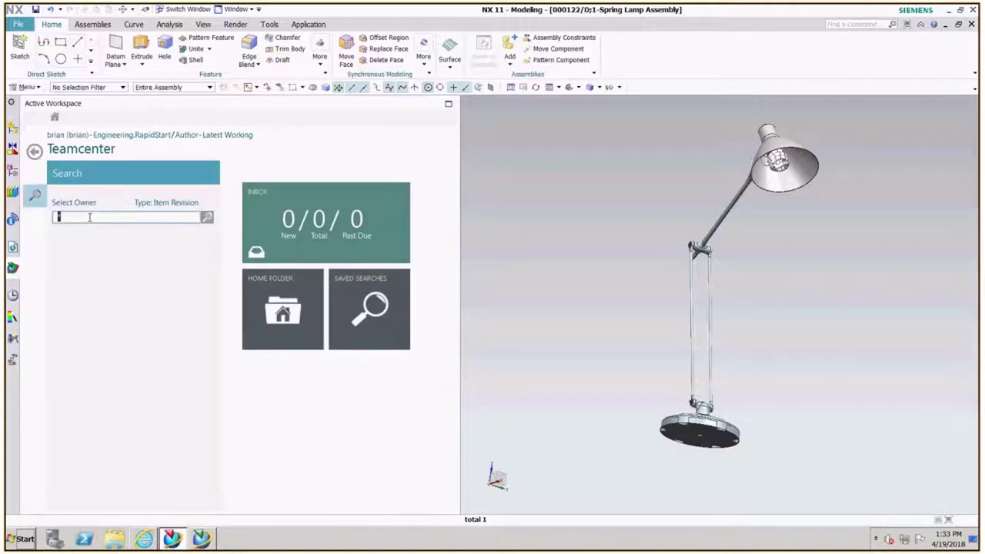
click(143, 219)
key(Return)
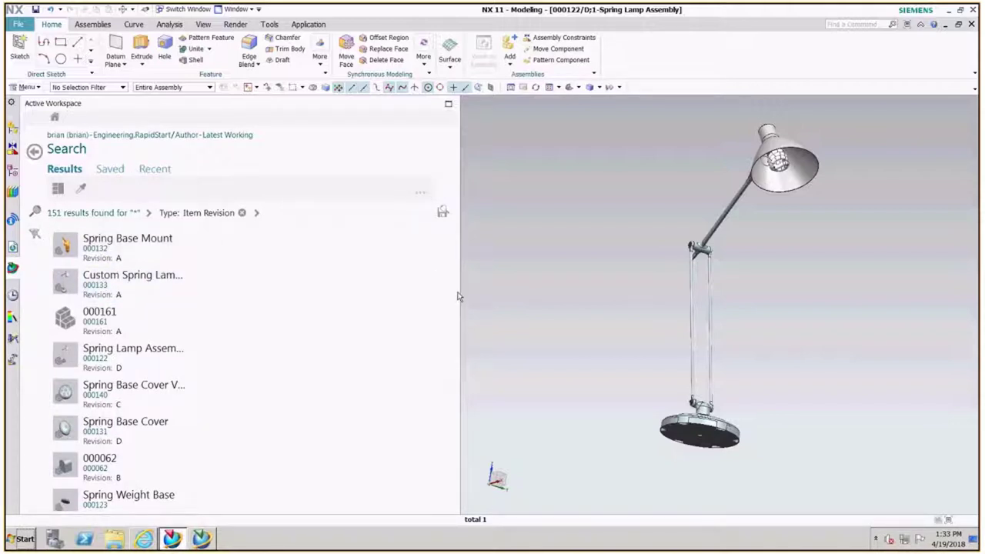
drag(459, 294, 529, 294)
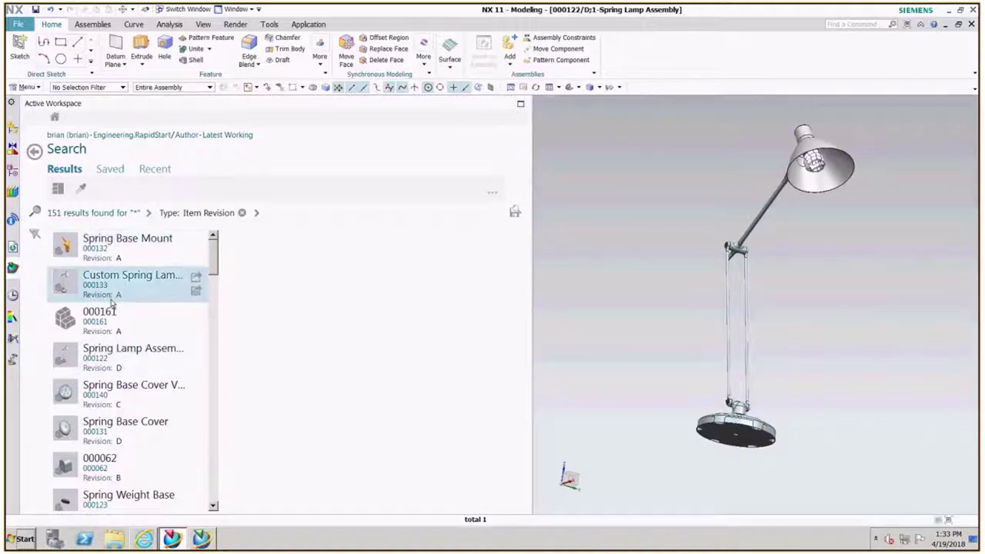
- Open 000122/D Spring Lamp Assembly, review its properties and Where Used, then return to Overview
click(105, 358)
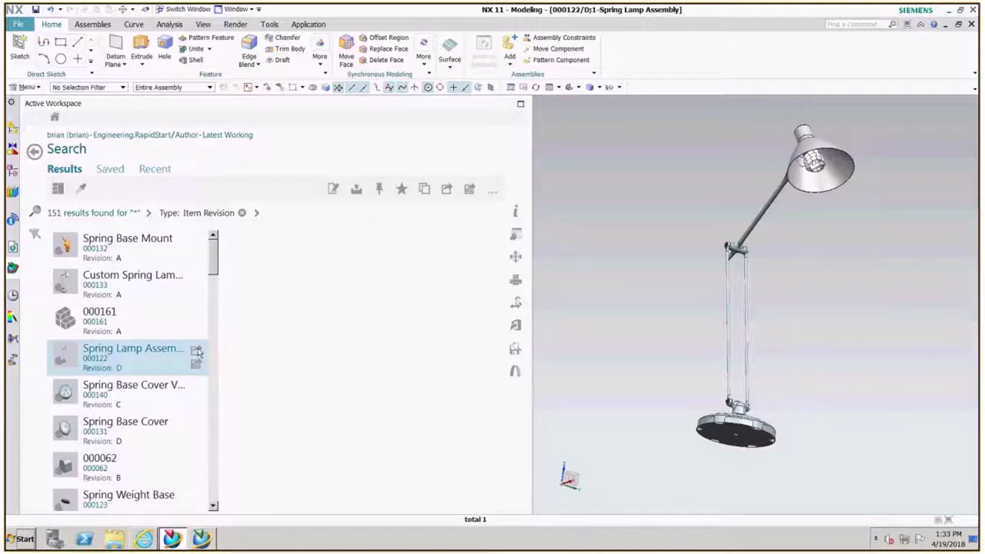
click(196, 350)
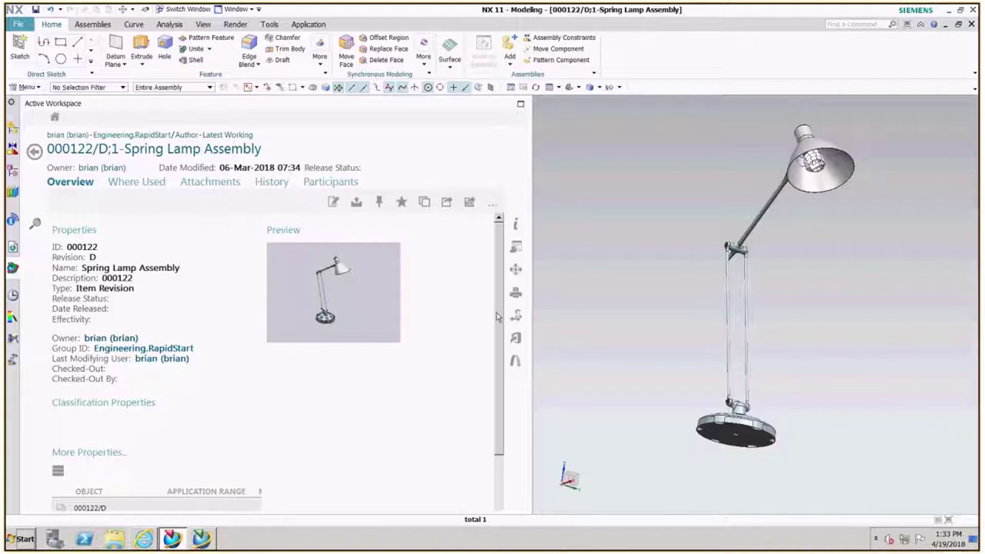
drag(500, 322, 497, 377)
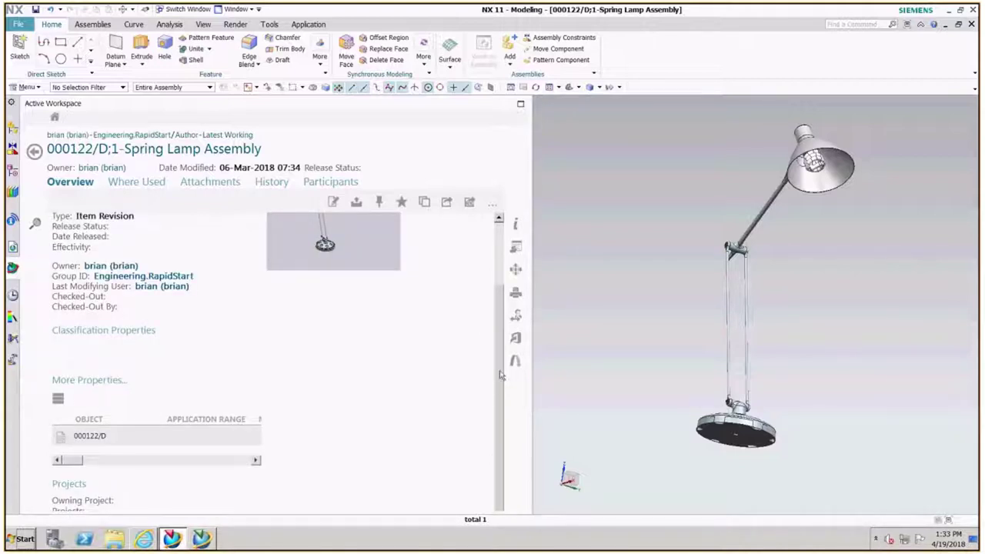
scroll(500, 369, up, 3)
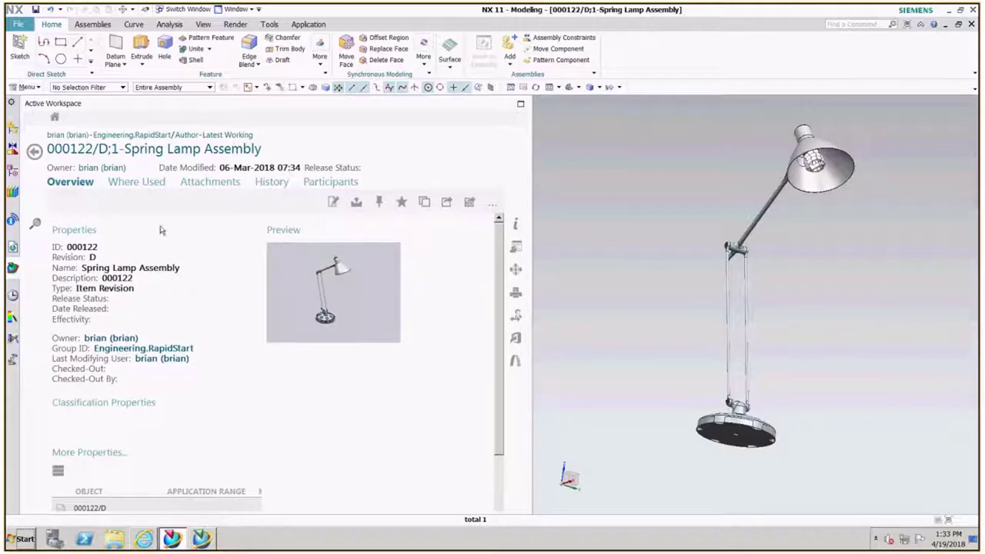
click(142, 185)
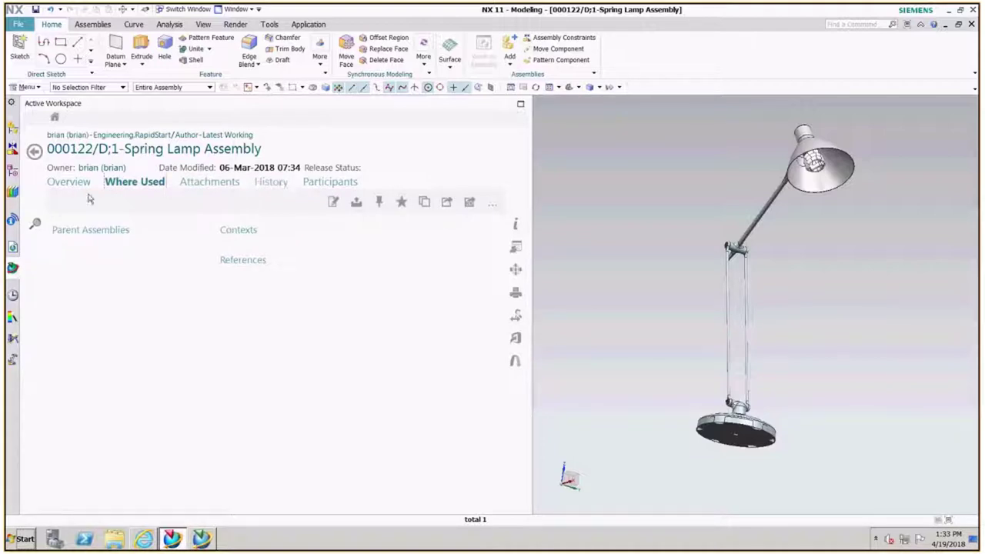
click(63, 184)
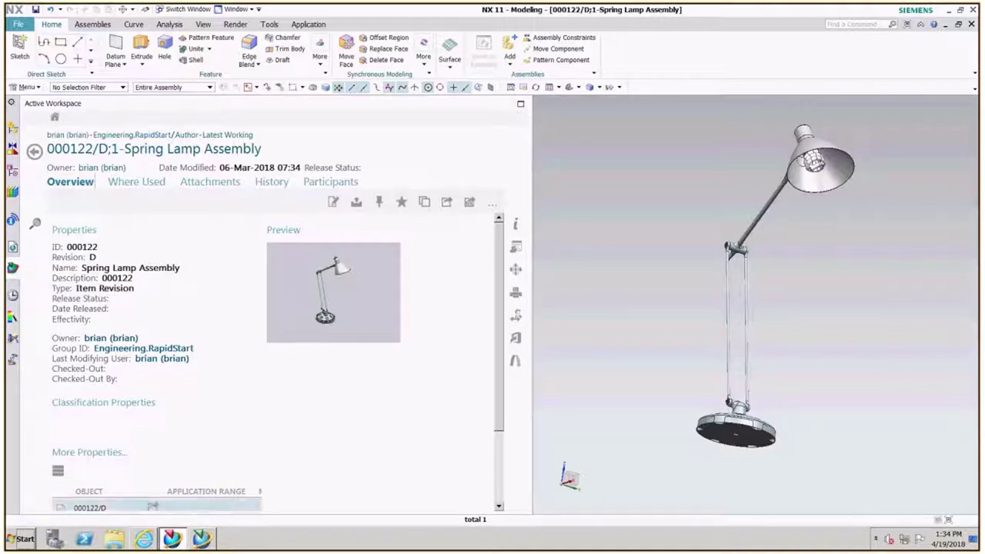
- In the maximized Active Workspace browser, run a wildcard * item search
click(145, 539)
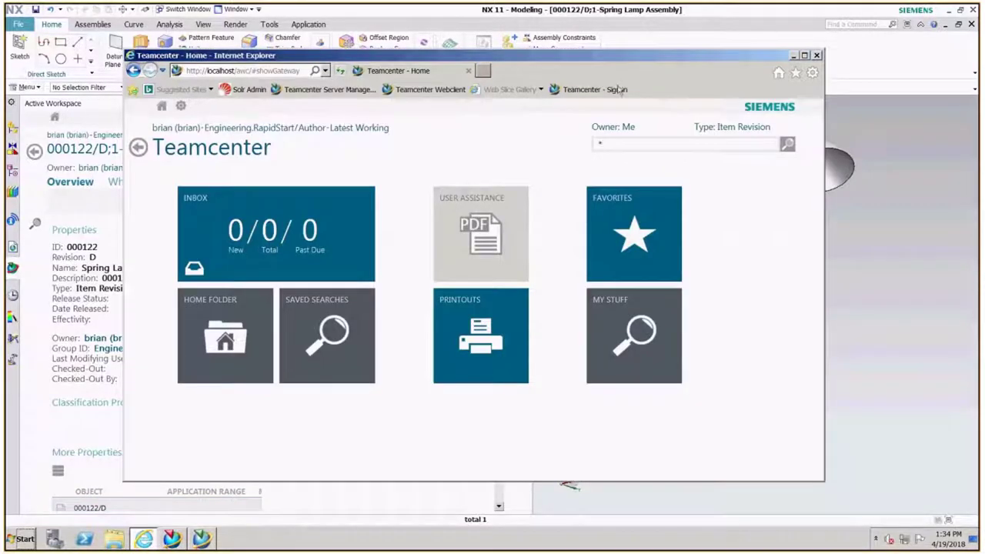
click(804, 55)
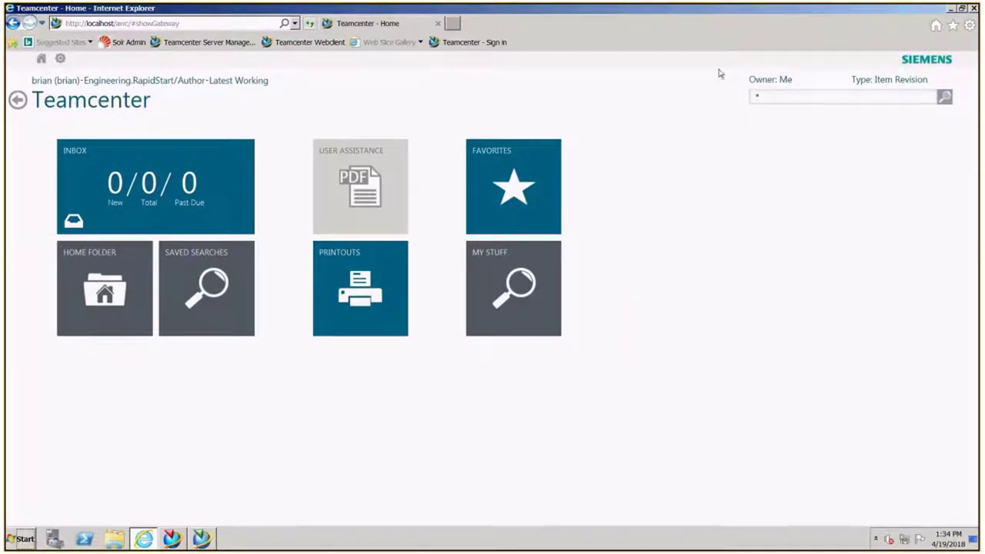
click(766, 98)
text(*)
key(Return)
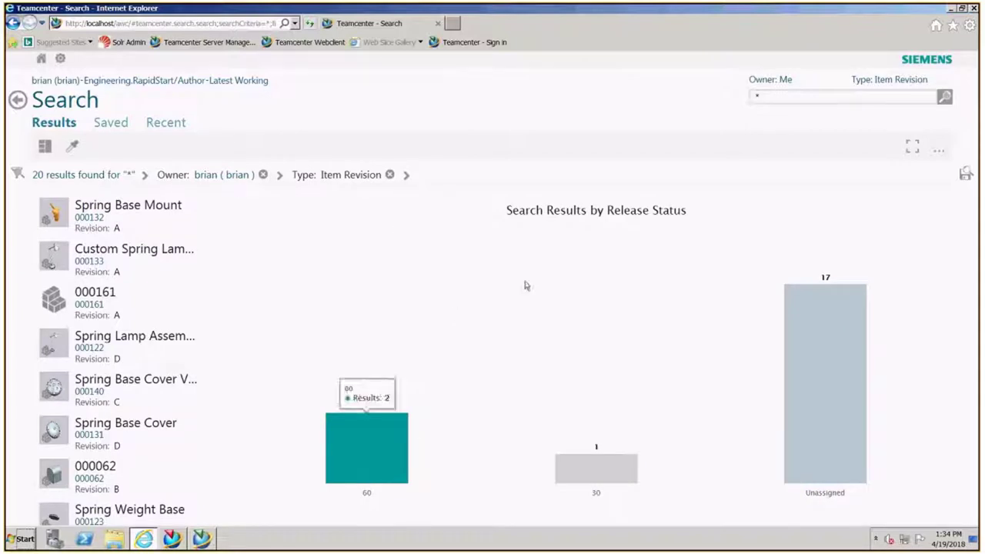
- Read the Release Status chart: two items at 60, one at 30, seventeen unassigned
mouse_move(625, 471)
mouse_move(787, 303)
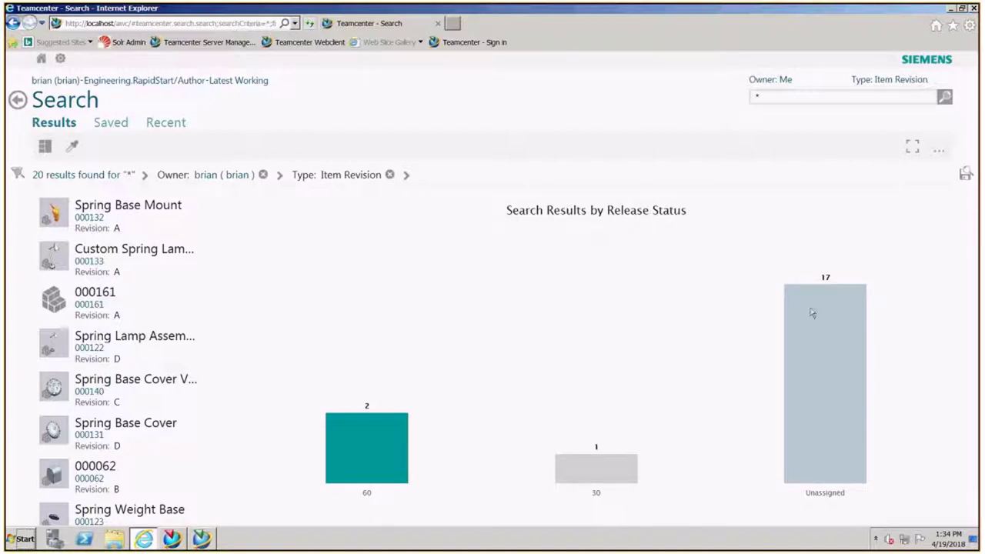
mouse_move(818, 286)
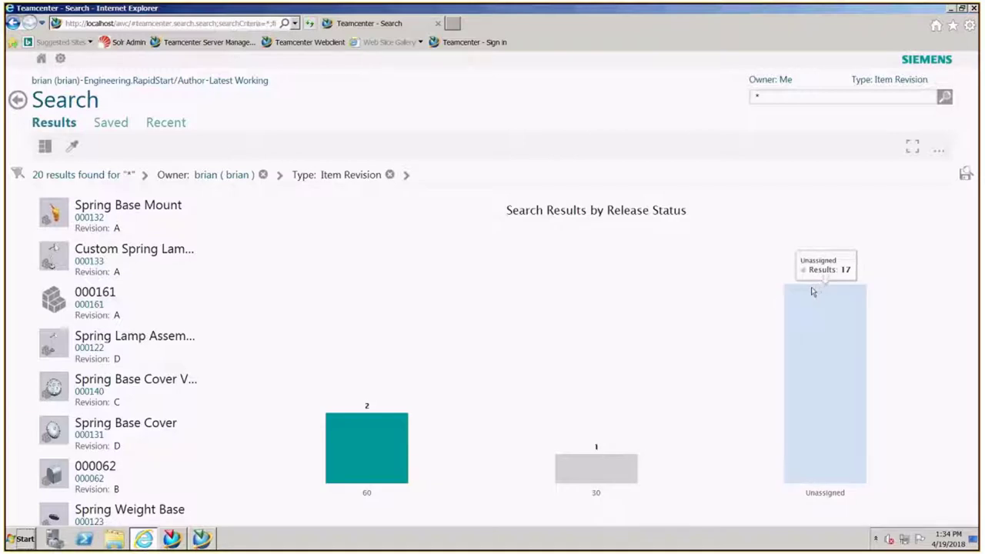
mouse_move(578, 468)
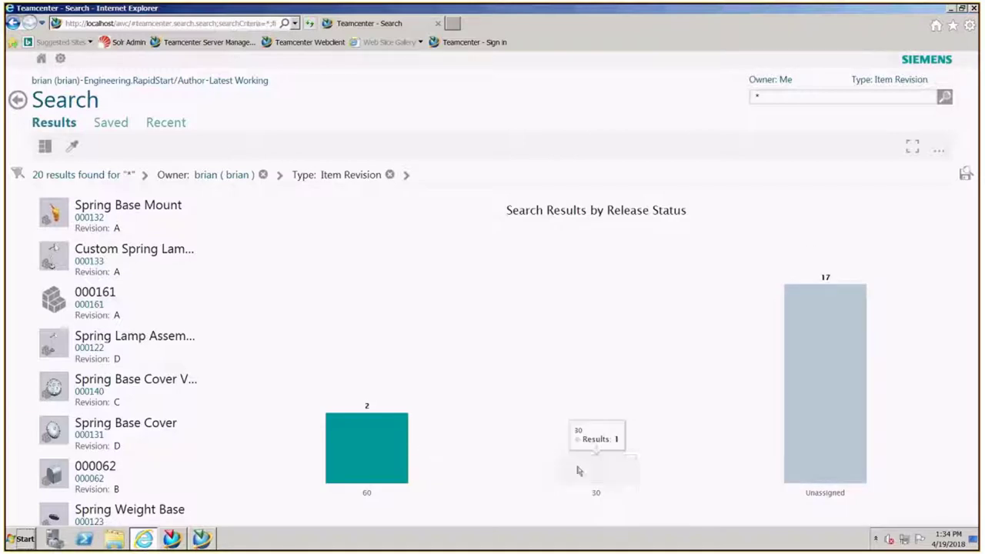
mouse_move(385, 451)
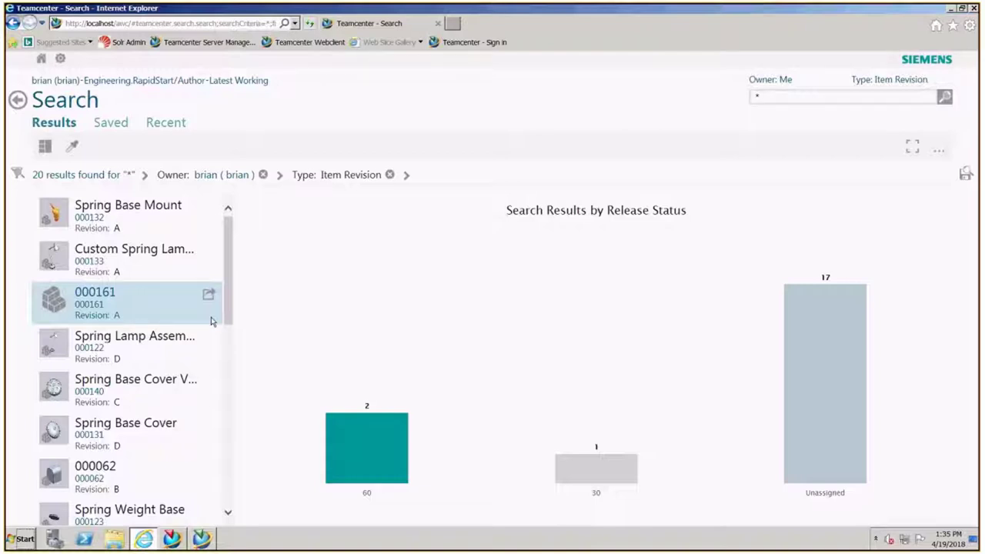
click(173, 538)
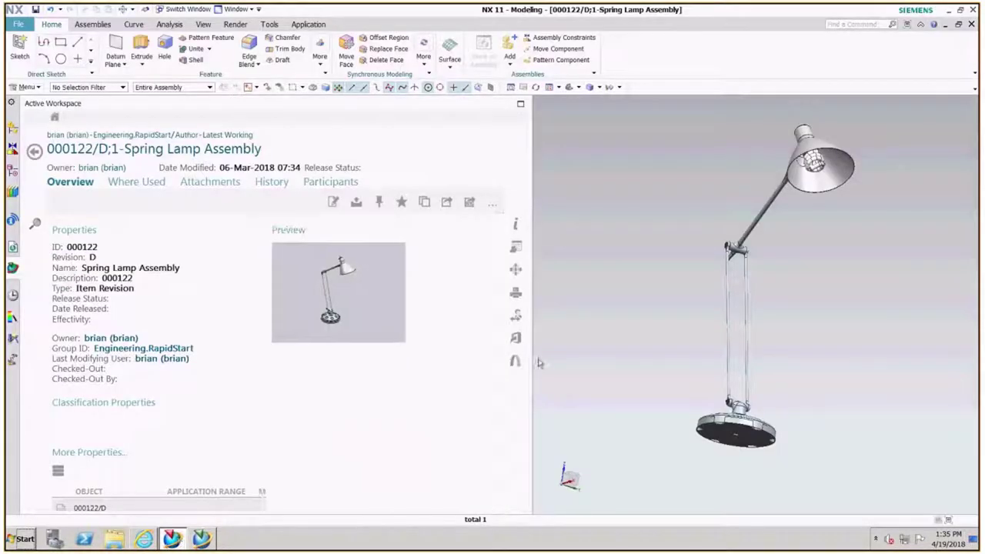
- Enlarge the 3D view, show the Assembly Navigator with Revision and Status columns, and select Spring CFI Bulb
drag(535, 363, 352, 362)
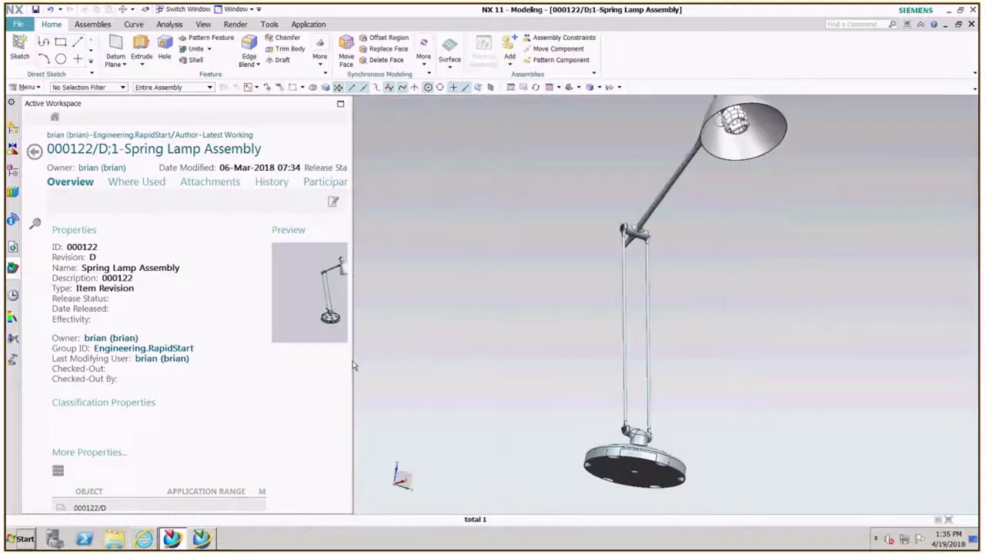
click(13, 129)
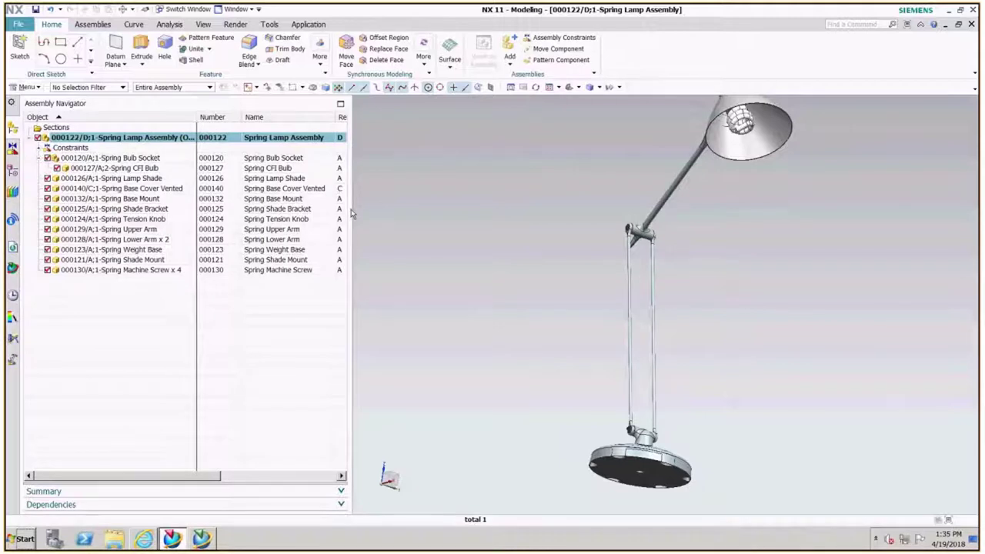
drag(351, 213, 420, 213)
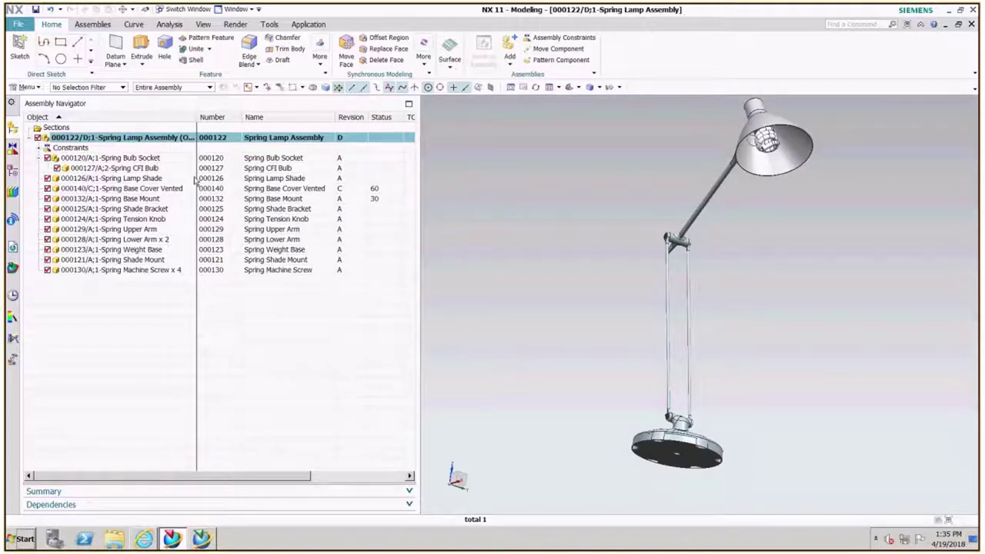
click(141, 159)
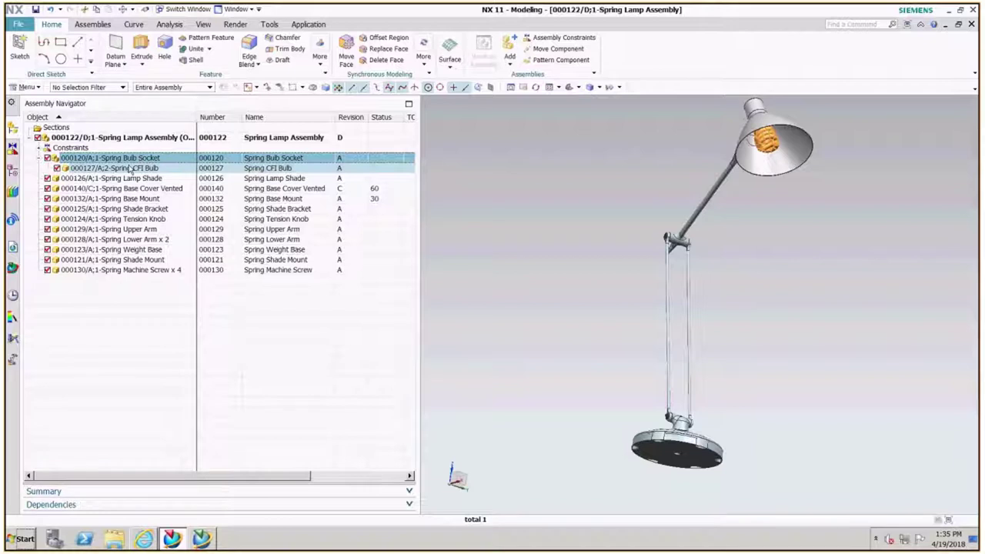
click(128, 169)
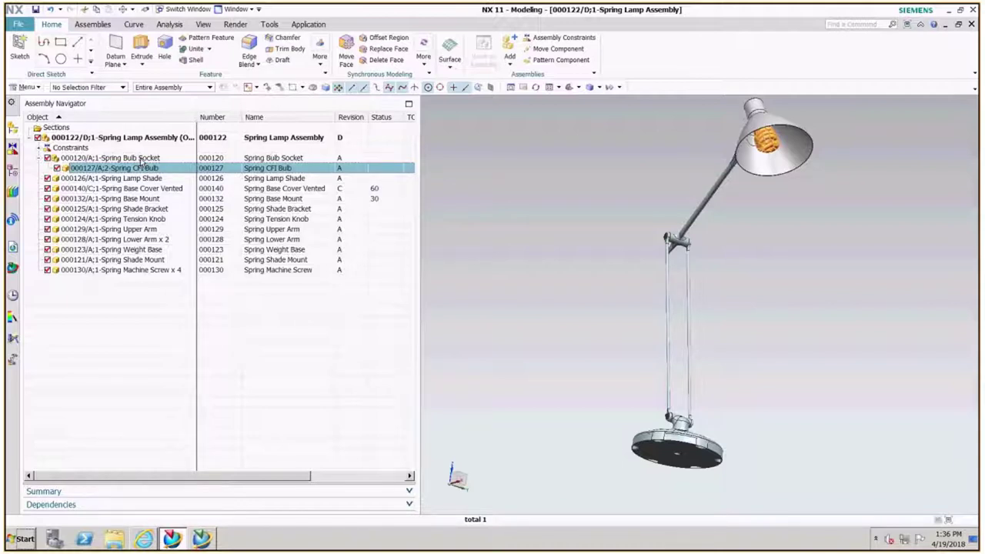
right_click(142, 167)
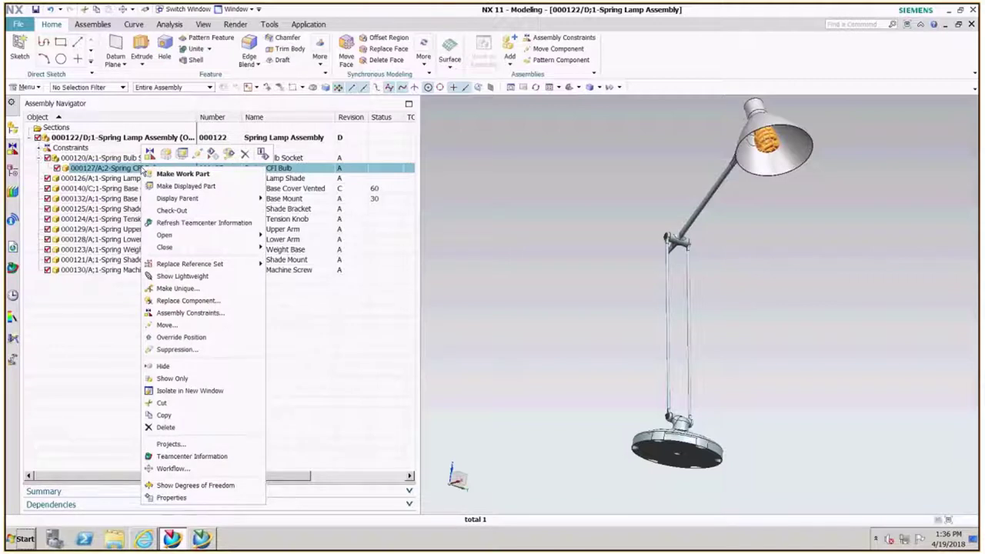
- Choose Workflow... for Spring CFI Bulb to open its Submit to Workflow form
click(174, 469)
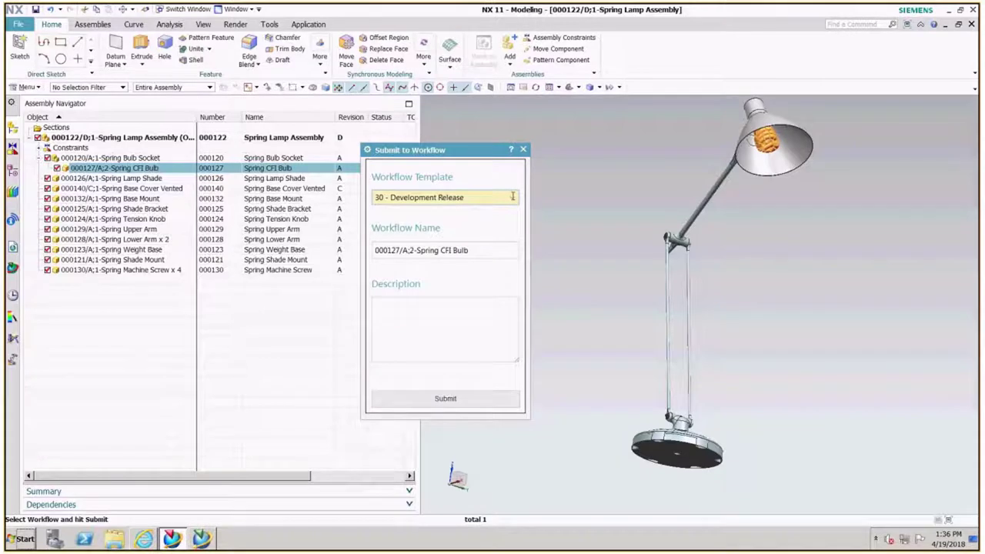
- Submit Spring CFI Bulb using the Quick Release template and acknowledge the feedback message
click(512, 197)
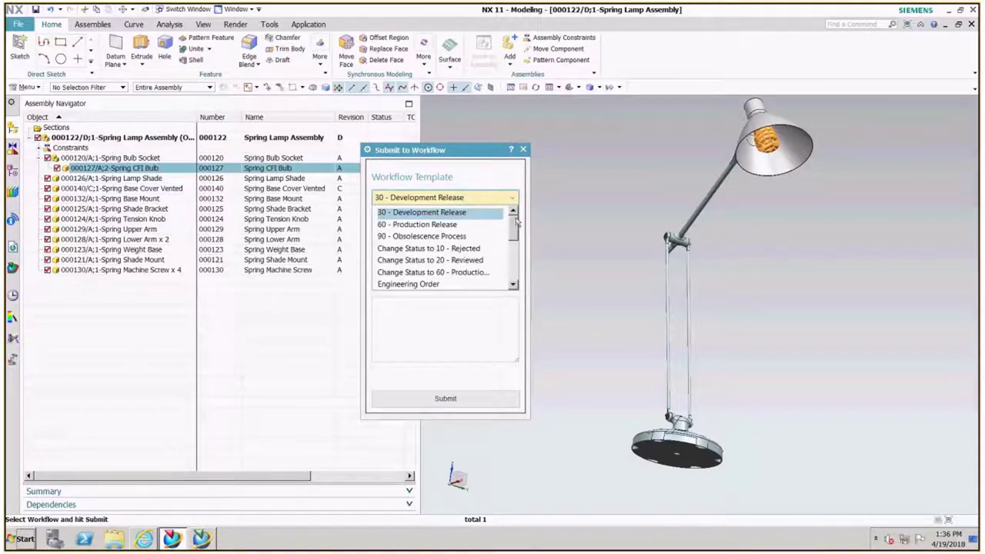
drag(514, 238, 514, 270)
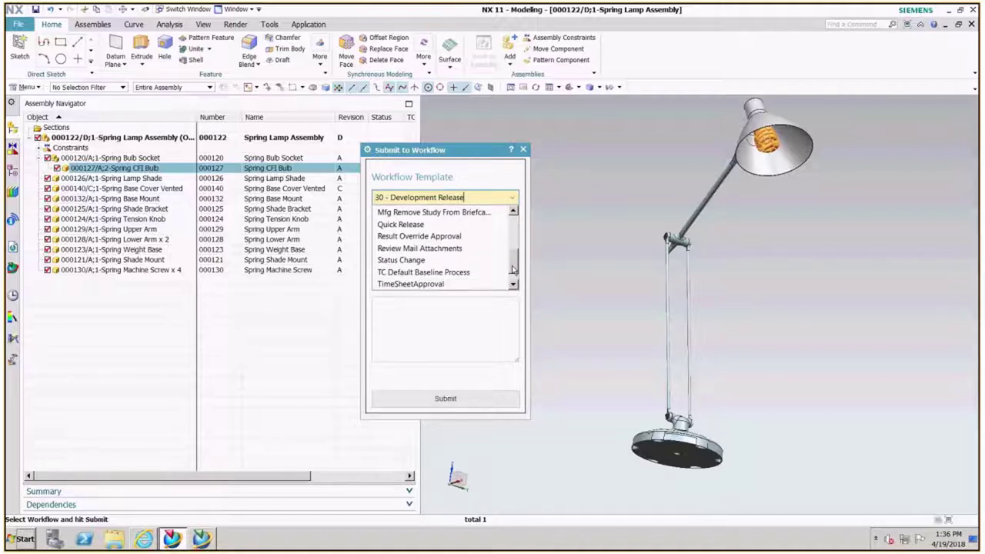
click(413, 227)
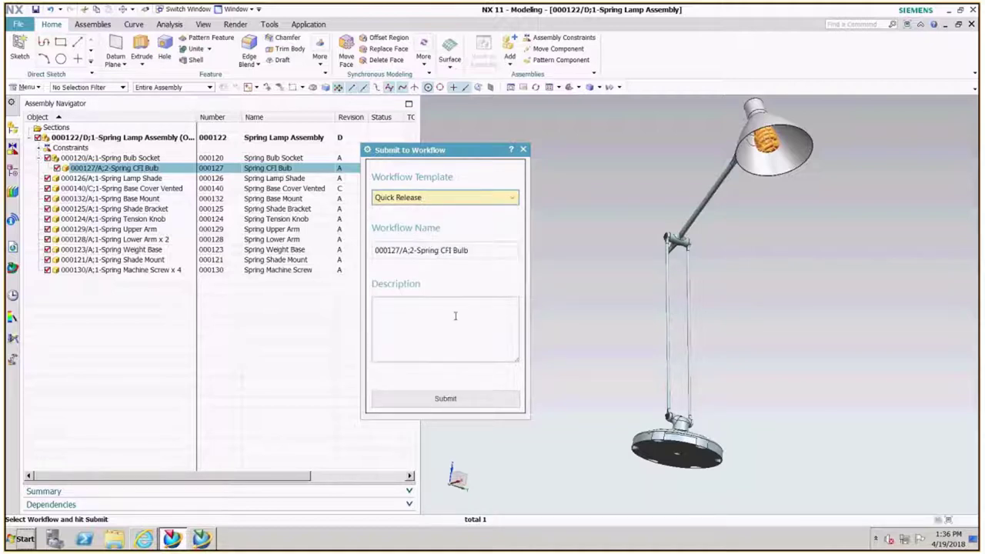
click(445, 399)
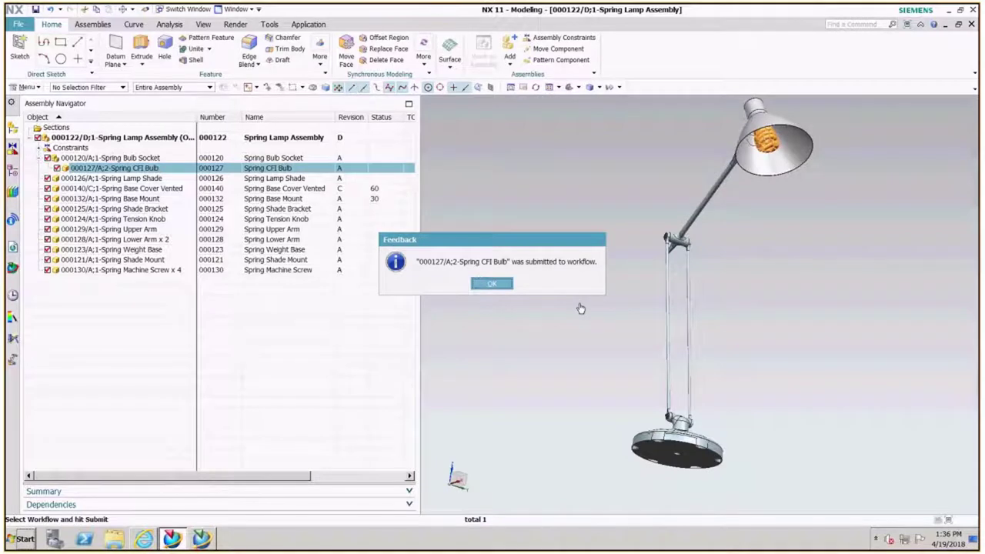
click(494, 285)
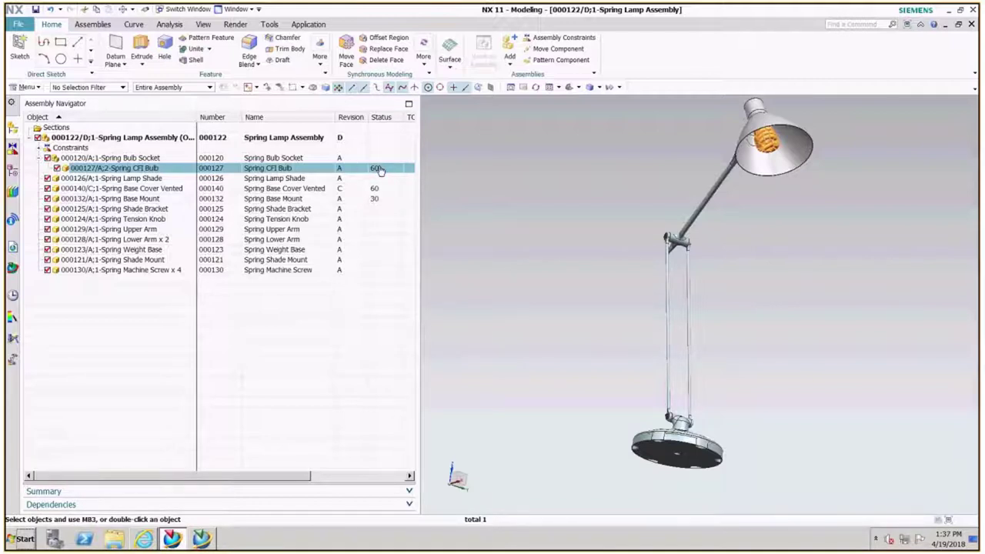
- Submit Spring Bulb Socket via Workflow... with the Quick Release template and acknowledge the feedback
right_click(136, 159)
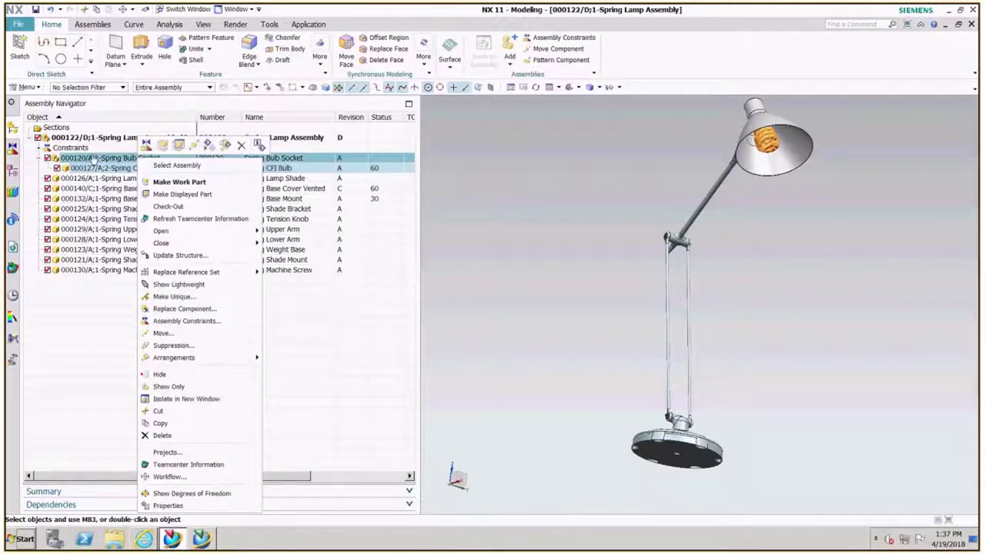
click(190, 477)
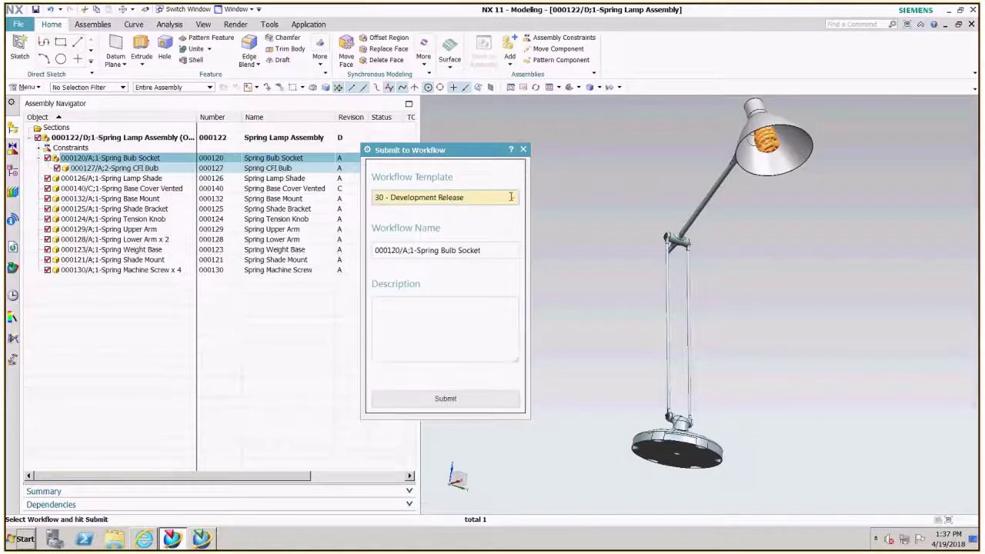
click(513, 197)
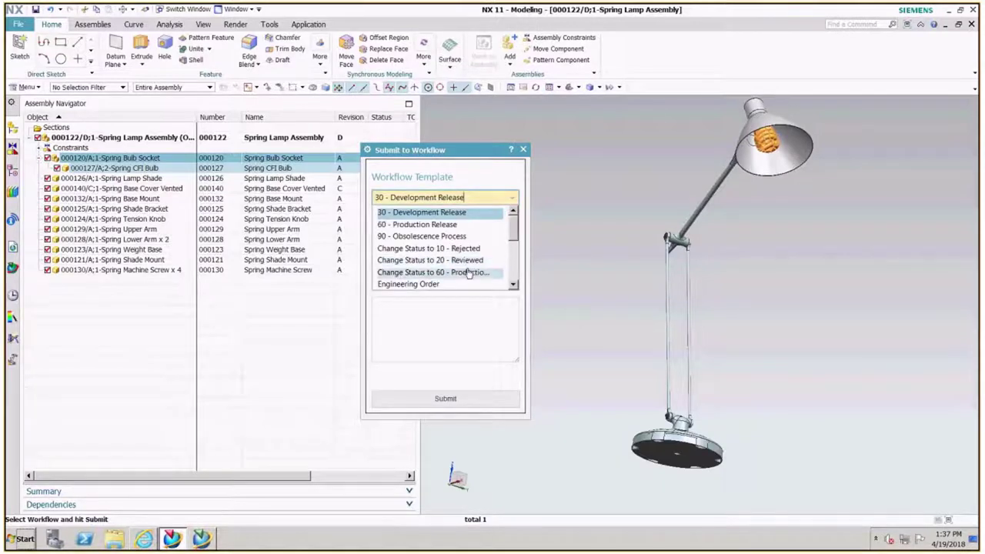
scroll(465, 273, down, 5)
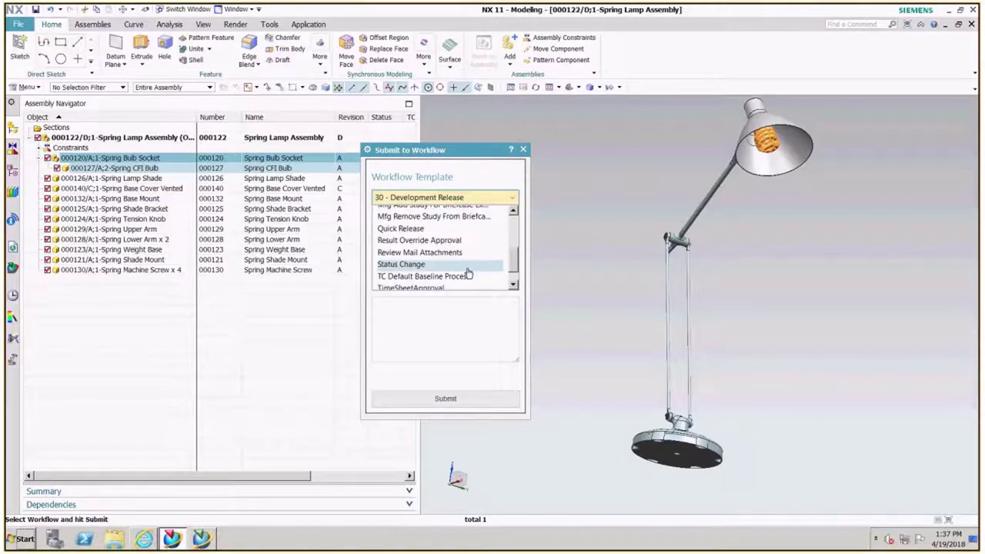
click(419, 229)
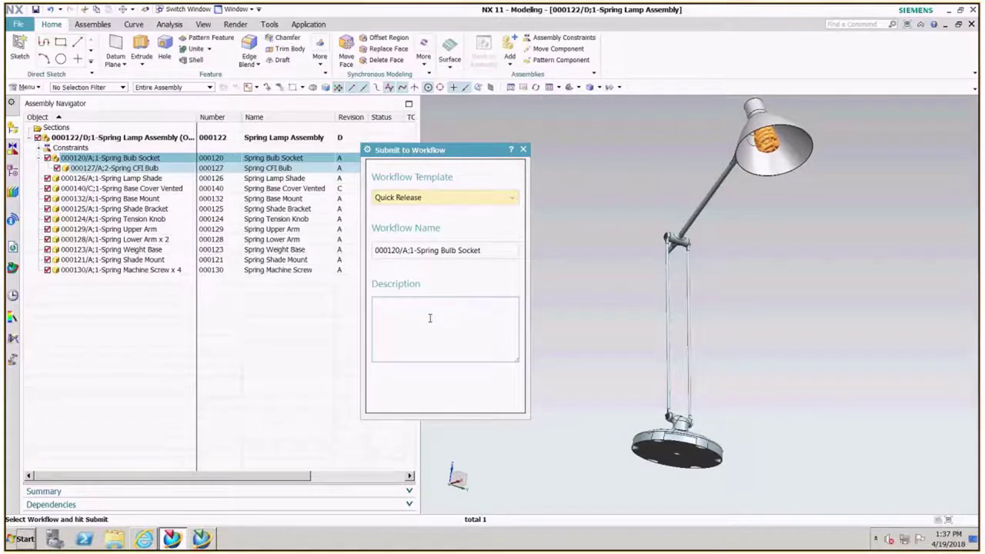
middle_click(430, 318)
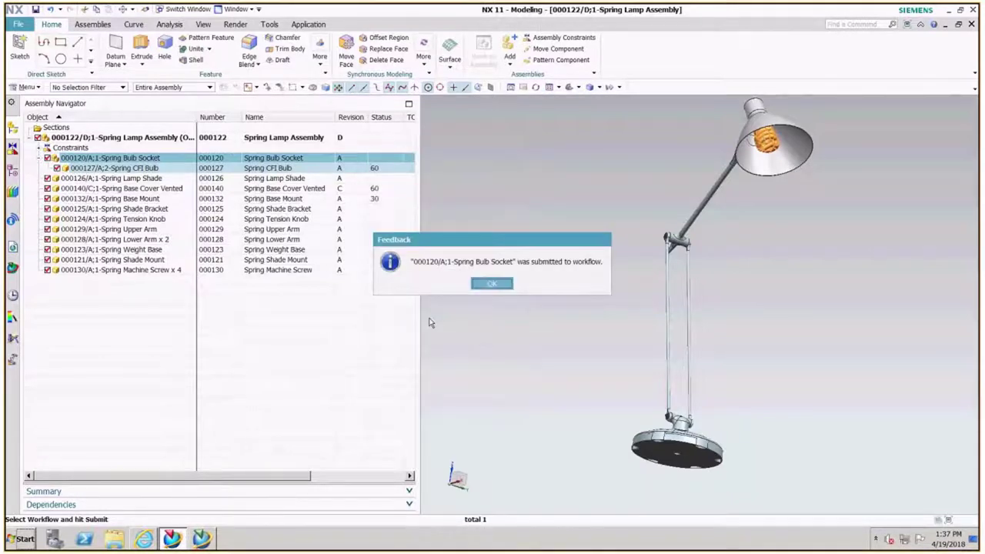
click(493, 284)
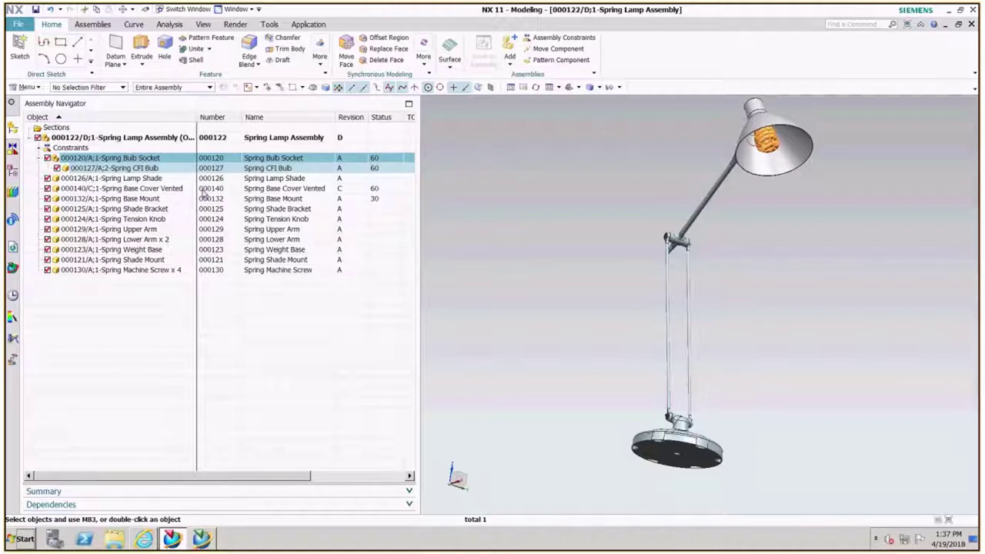
- Select Spring Lamp Shade and open its Submit to Workflow form
click(136, 179)
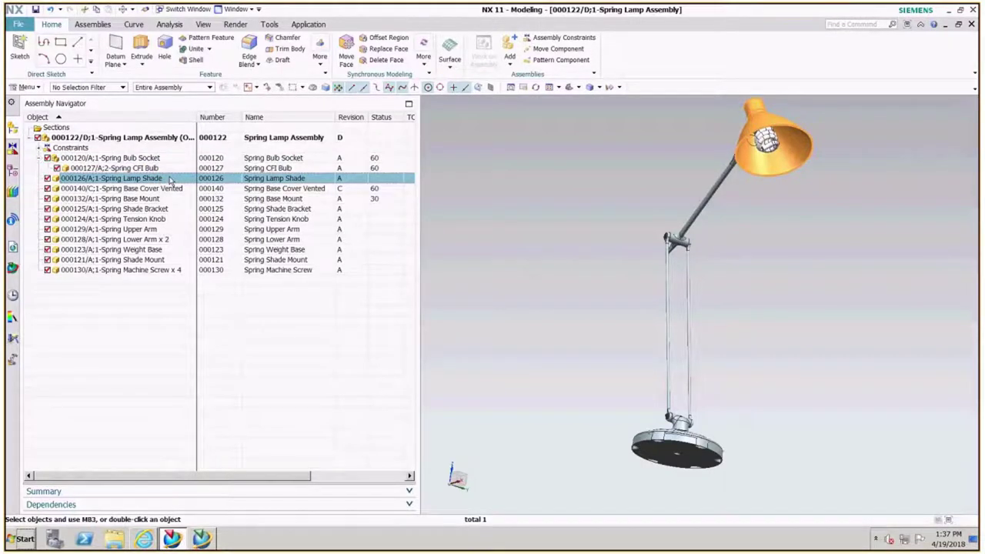
right_click(170, 178)
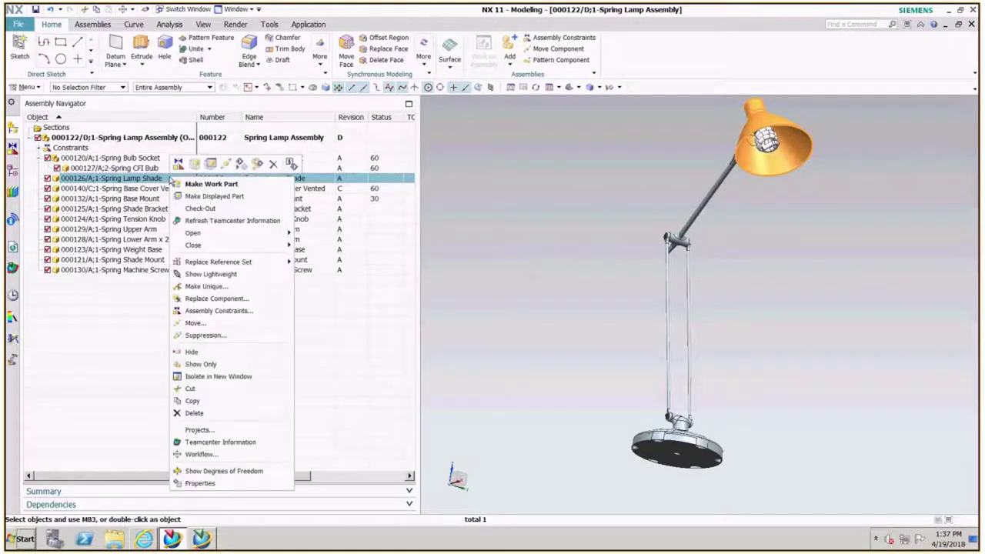
click(226, 454)
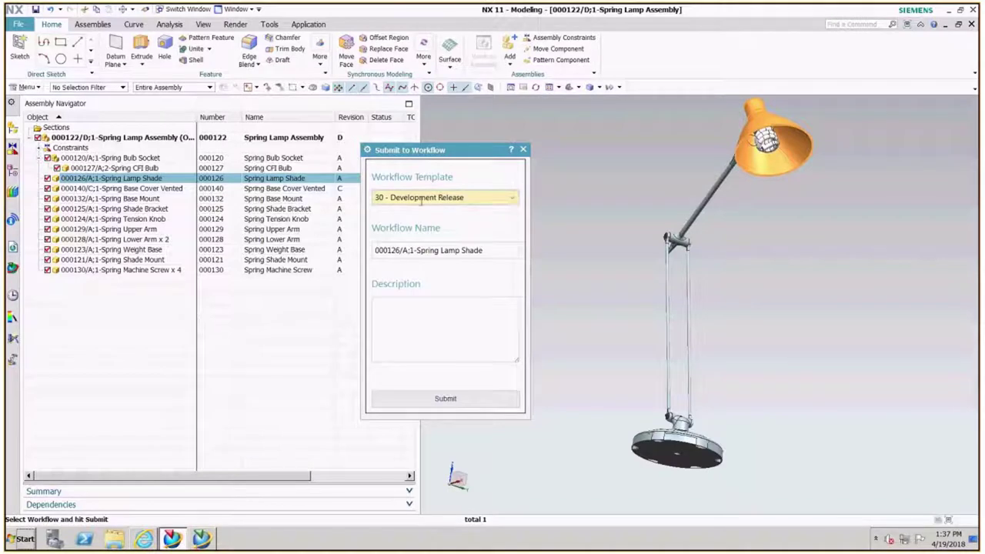
- Submit it to 30 - Development Release with description 'R&D part' and confirm
click(513, 197)
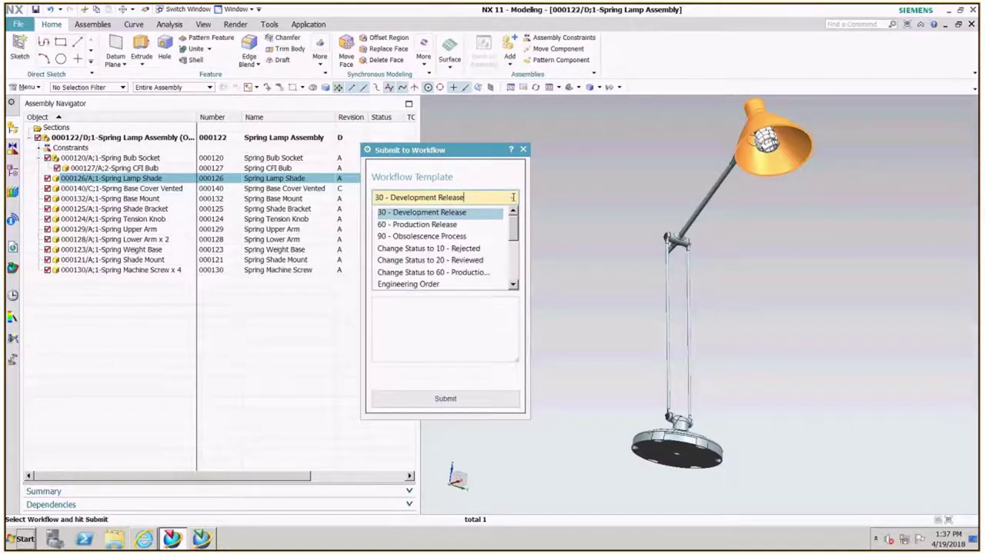
click(413, 214)
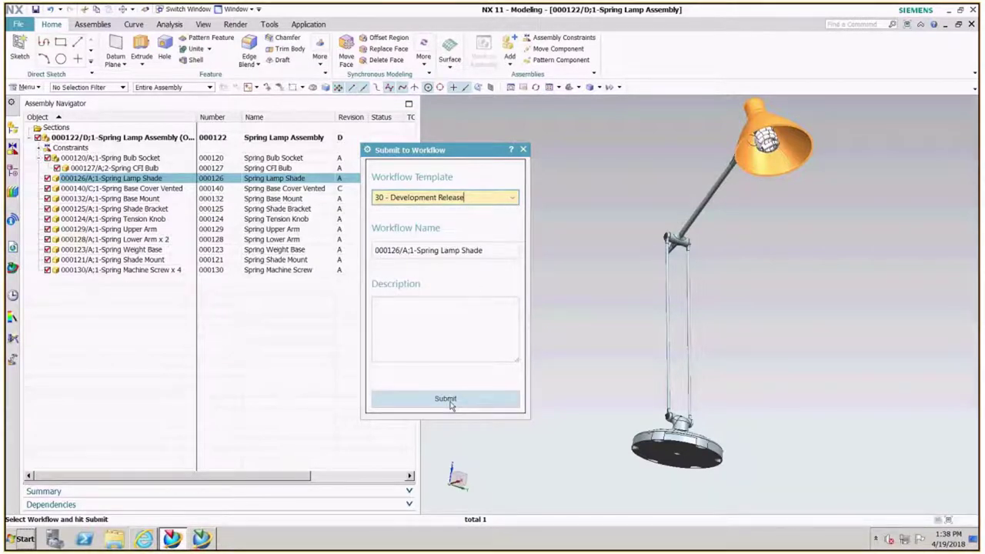
click(418, 325)
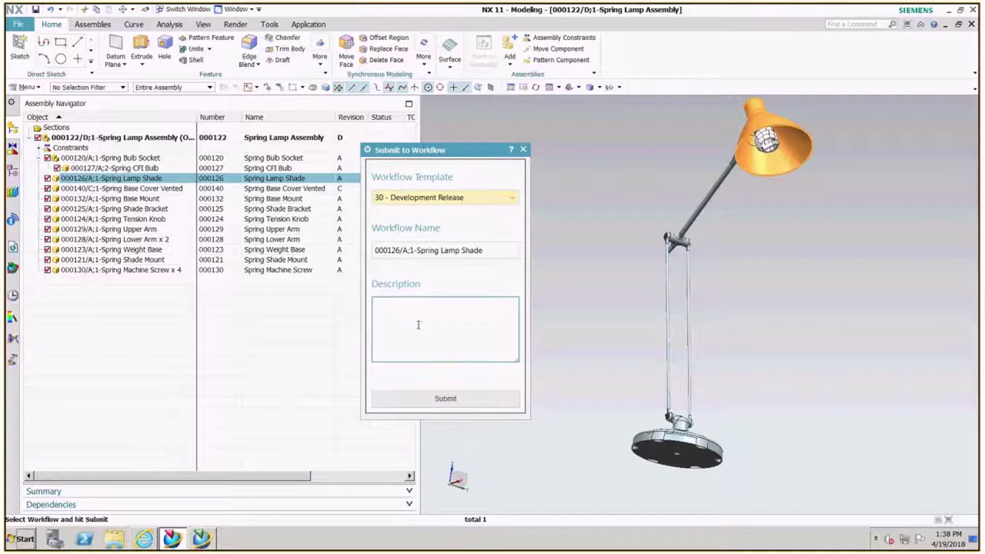
text(R&D)
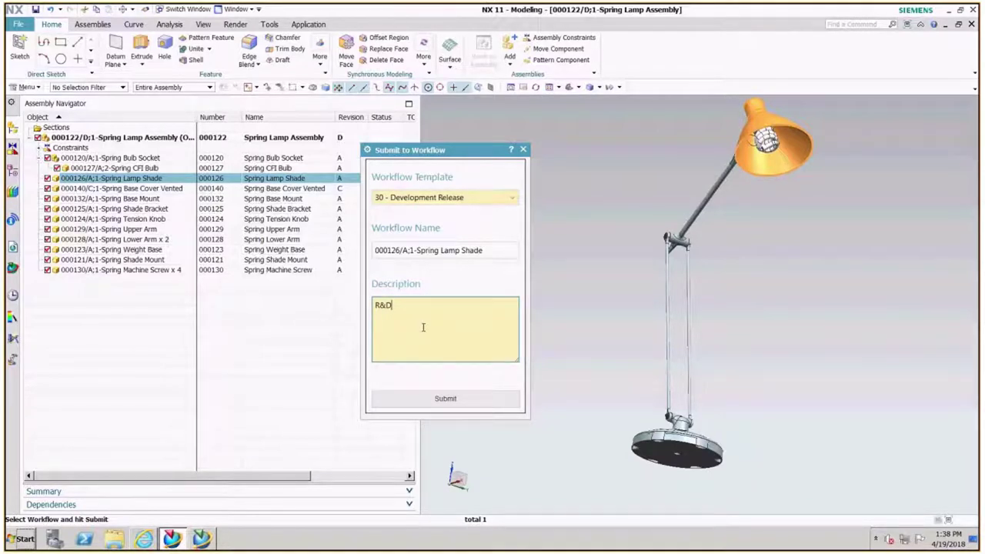
text( part)
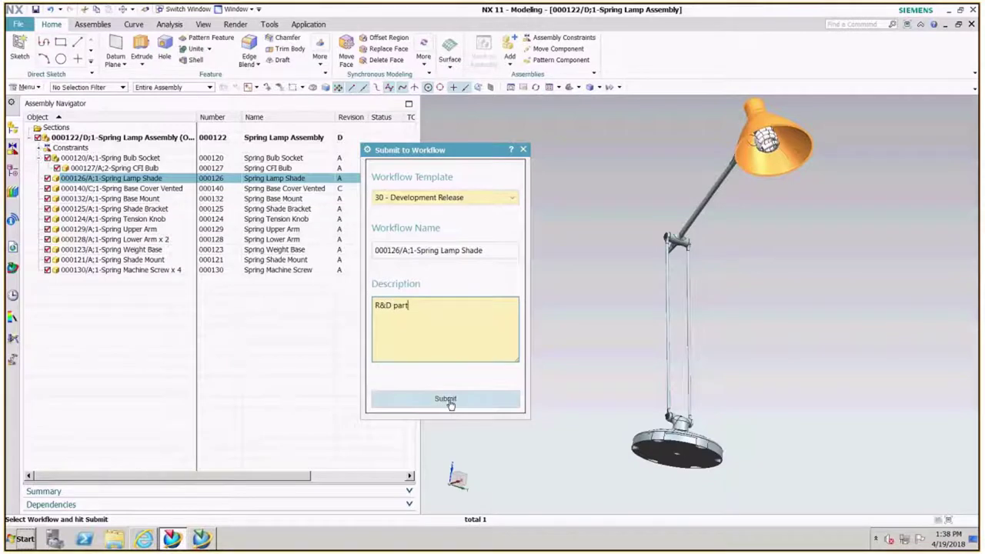
click(449, 400)
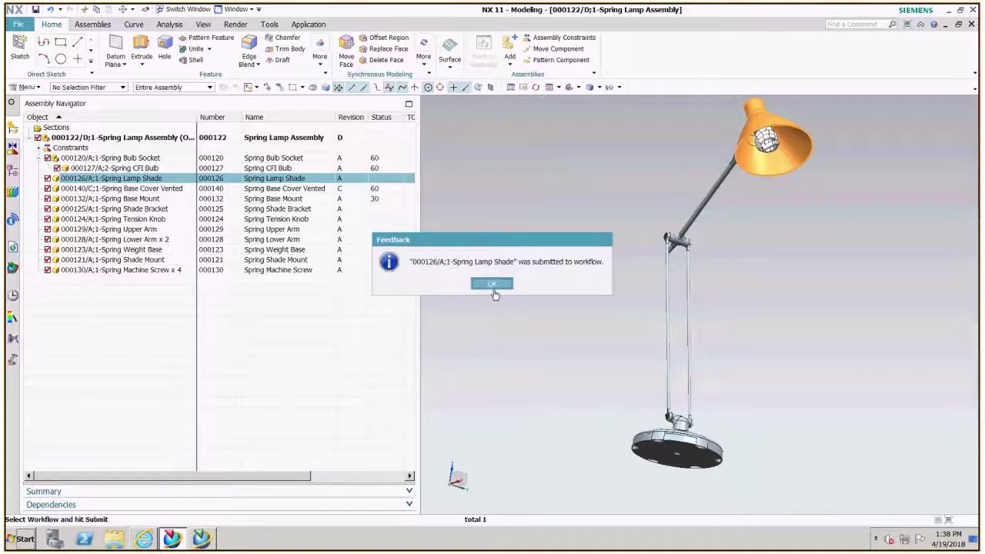
click(493, 285)
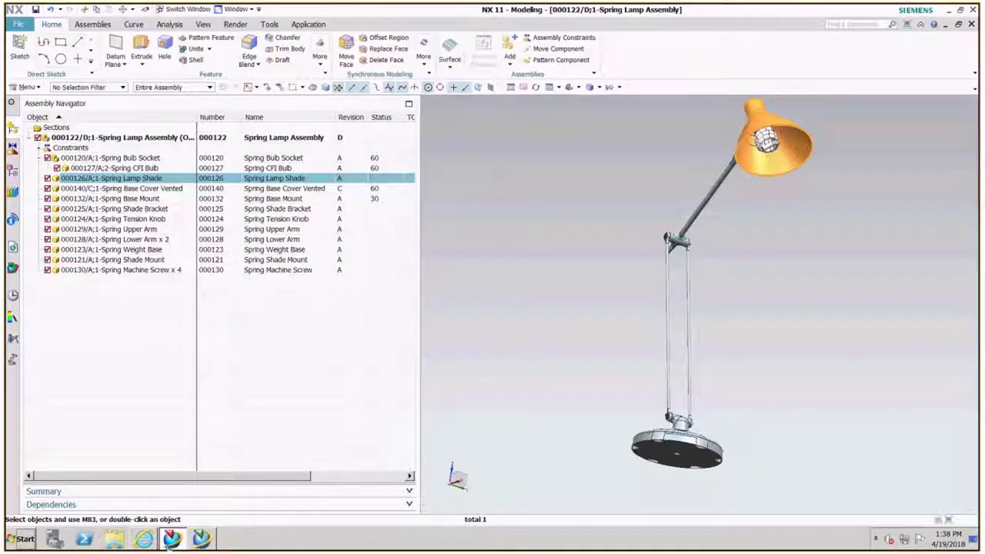
click(144, 539)
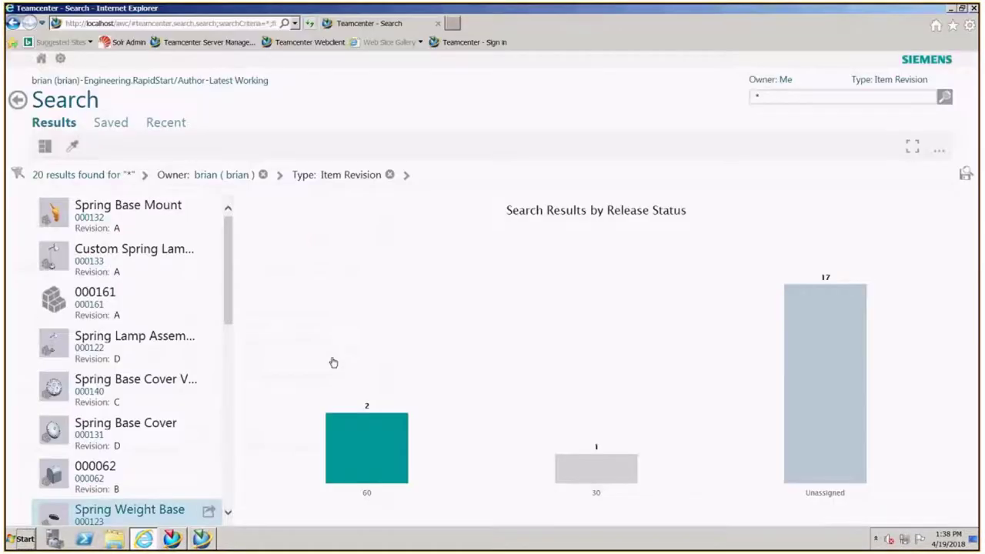
- From the Home page Inbox, open the perform-signoffs task for 000126/A;1-Spring Lamp Shade
click(17, 100)
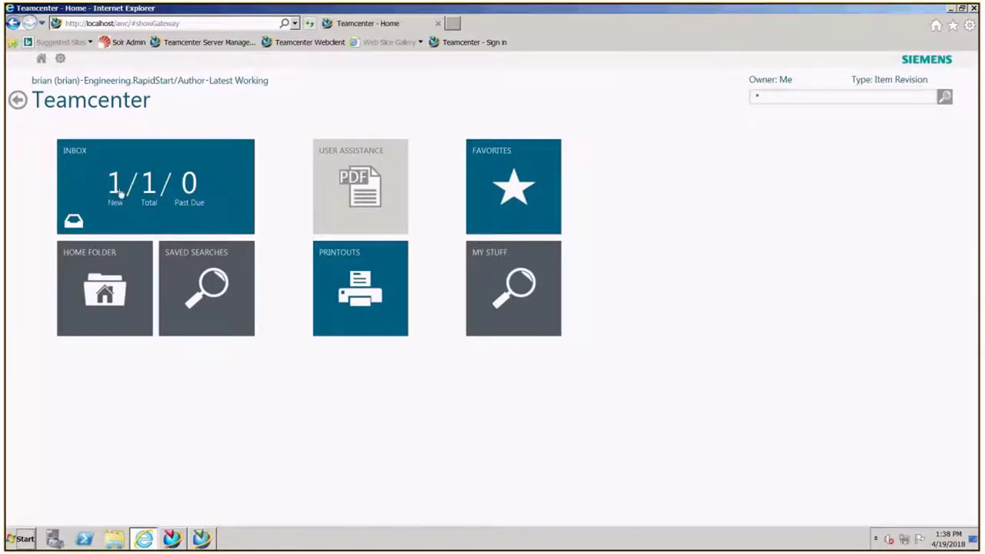
click(187, 183)
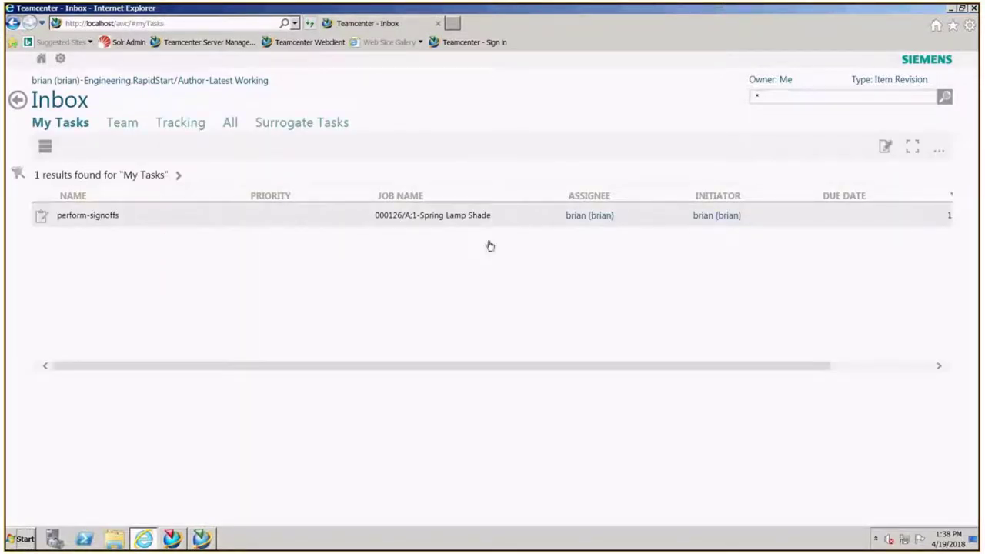
click(450, 225)
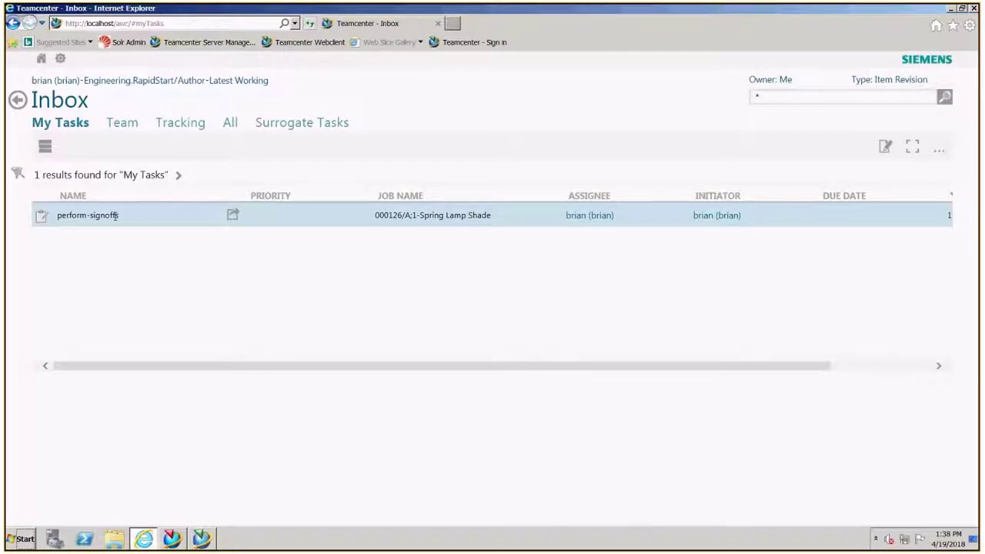
click(234, 215)
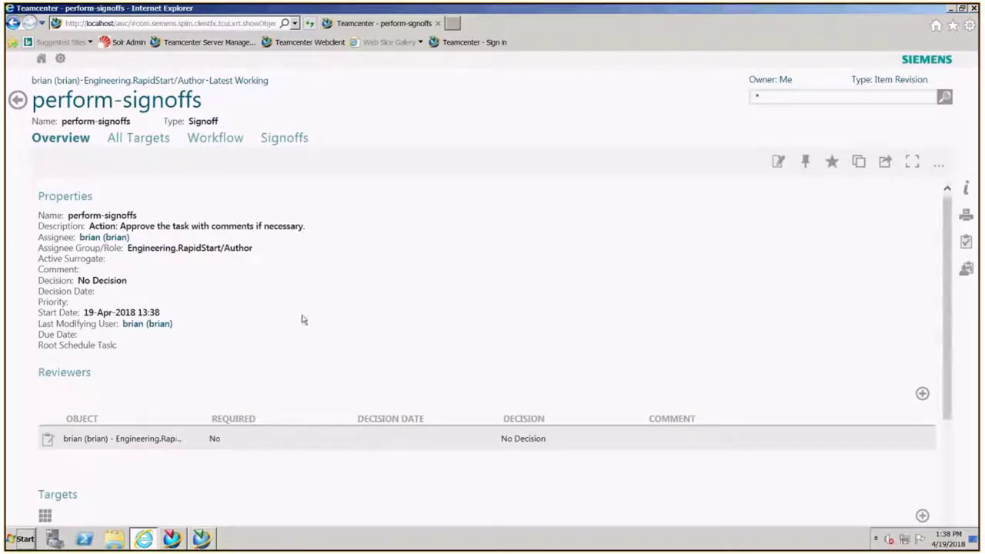
- Review the task's All Targets, Workflow and Signoffs tabs, including Self_Review, then return to the Inbox
click(154, 142)
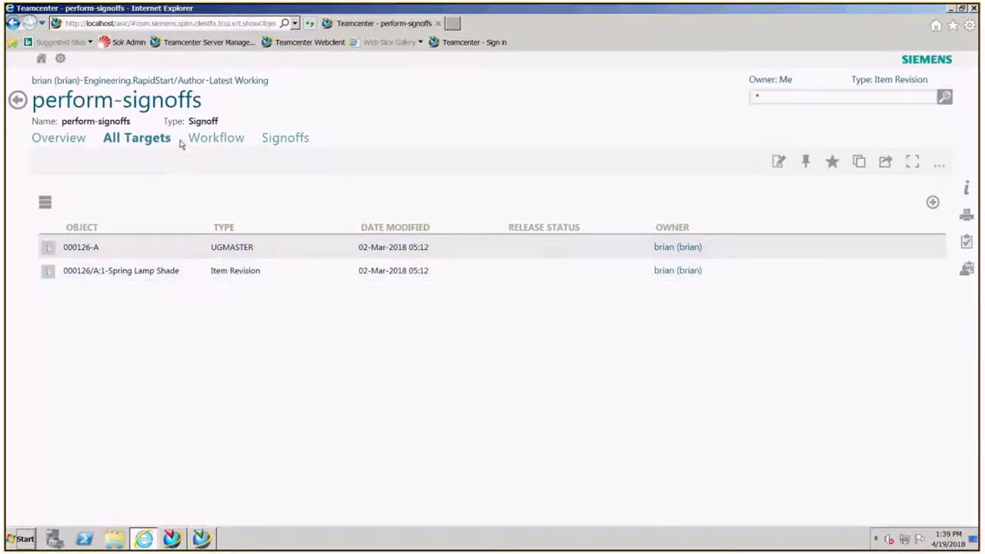
click(212, 143)
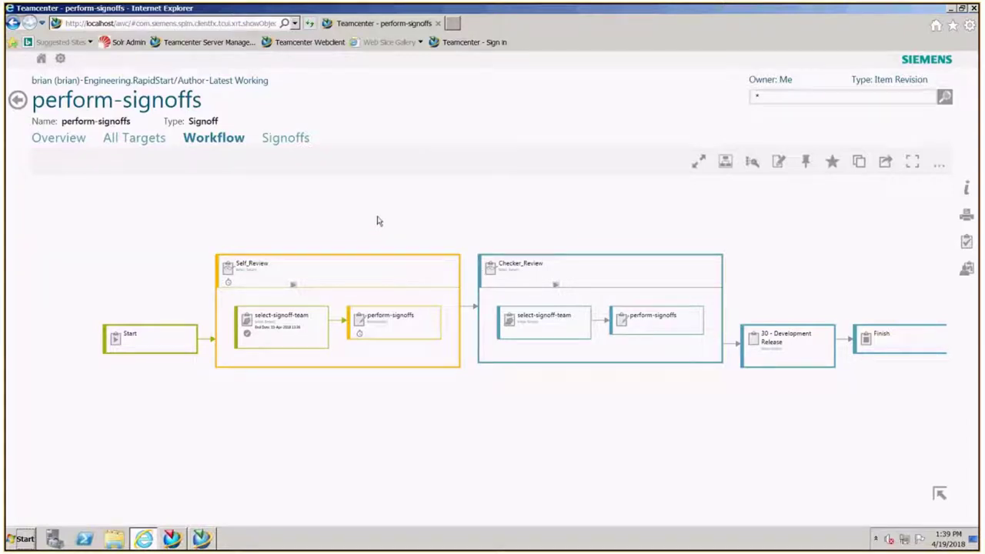
click(285, 138)
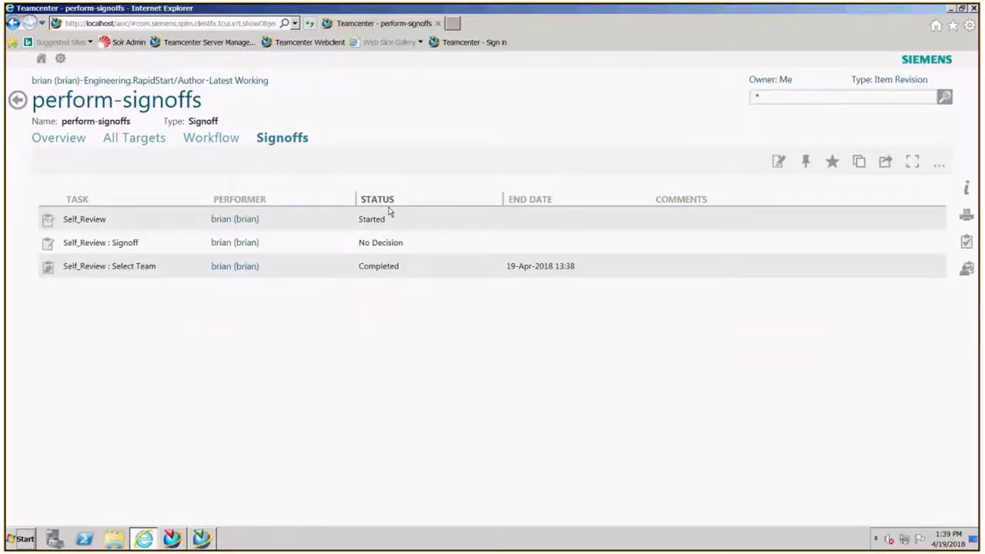
click(387, 217)
click(17, 101)
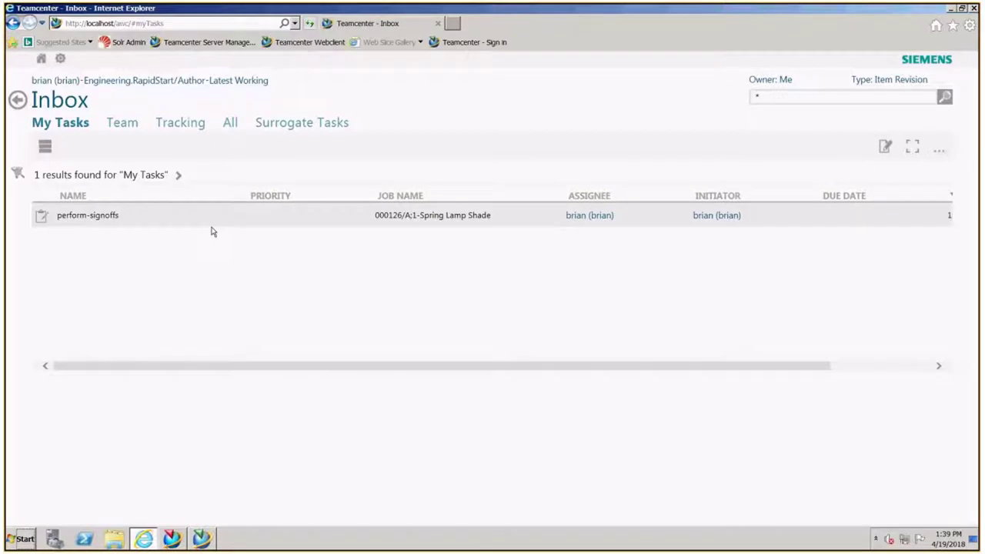
- Open perform-signoffs in Perform Task and approve it with the comment 'looks good'
click(195, 221)
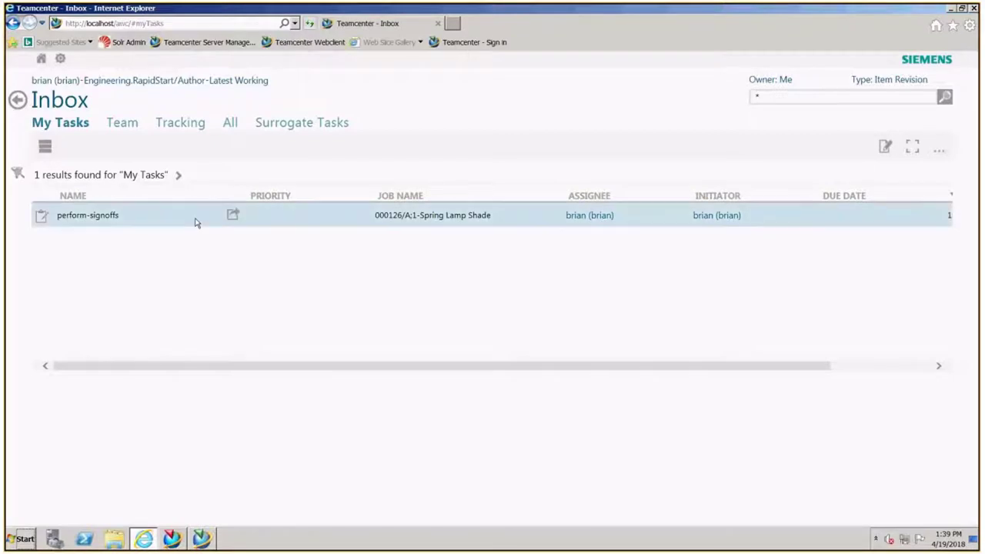
double_click(248, 220)
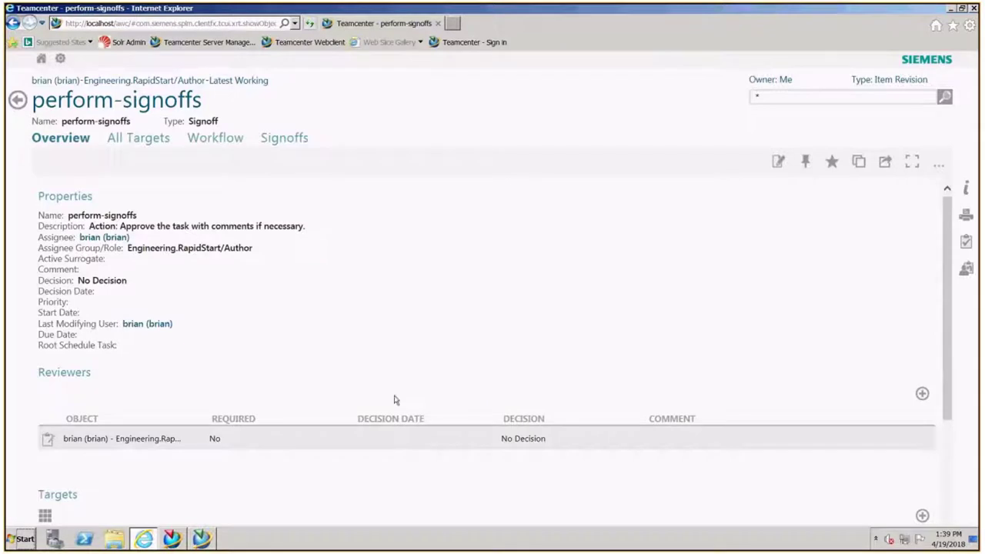
click(966, 243)
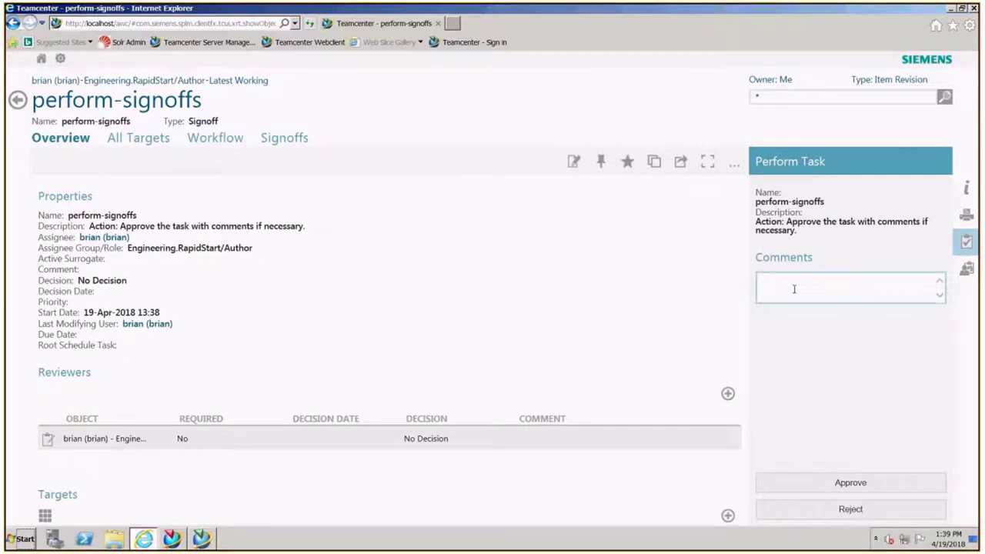
click(778, 285)
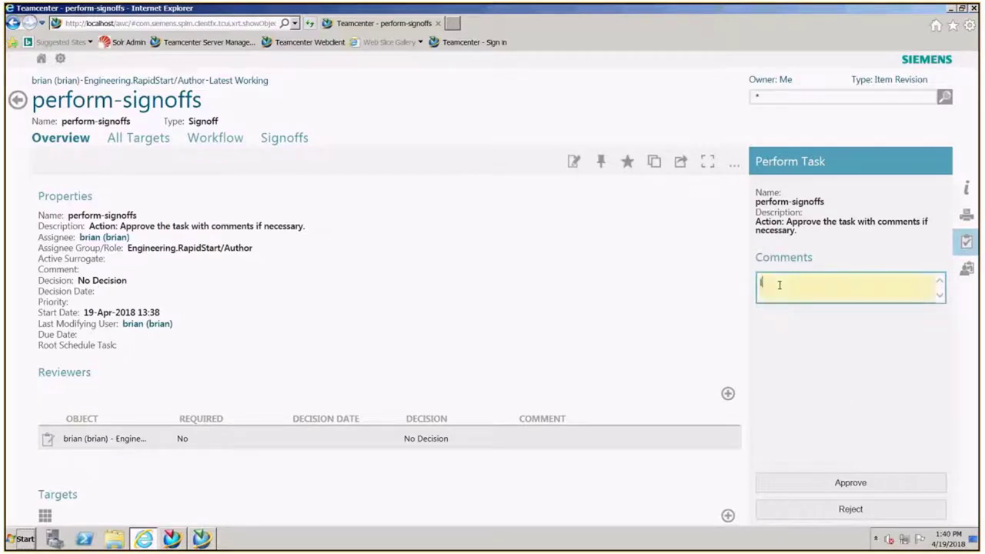
text(looks good)
click(863, 484)
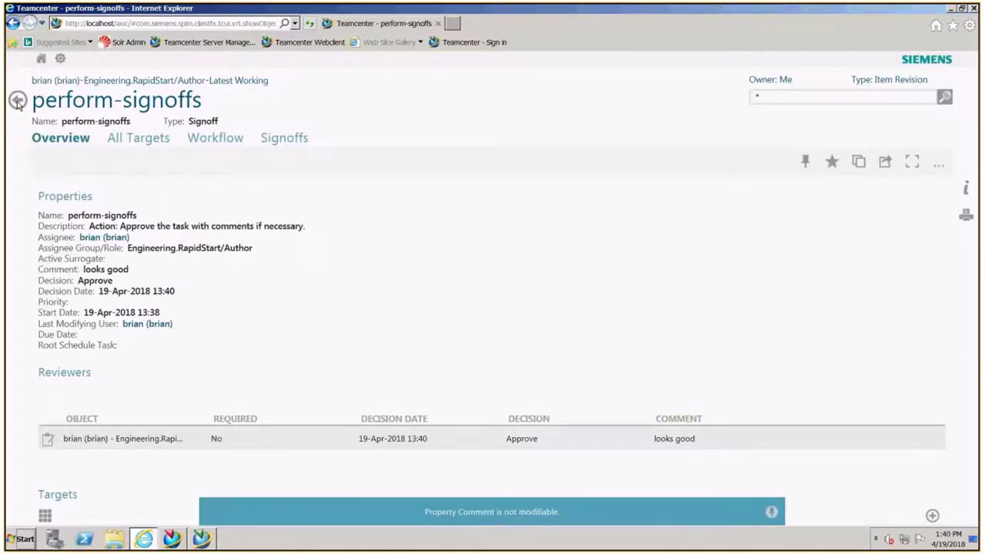
click(17, 101)
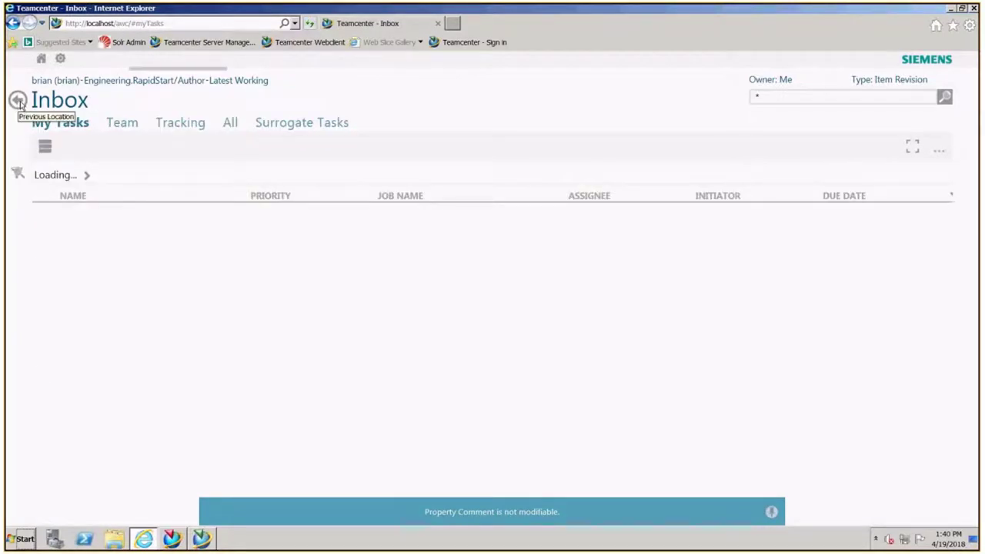
- Open select-signoff-team and add the Checker group user as the required Checker reviewer
click(18, 101)
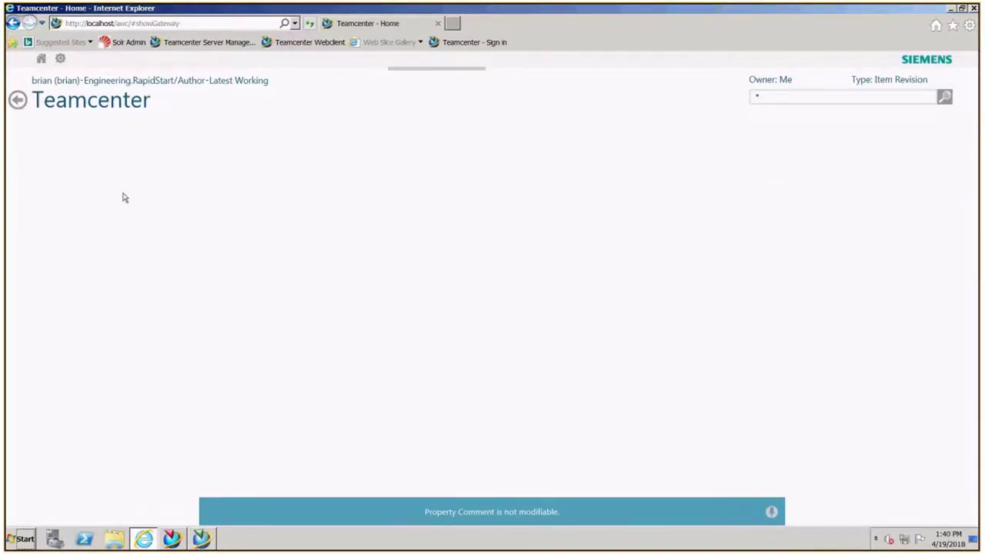
click(185, 197)
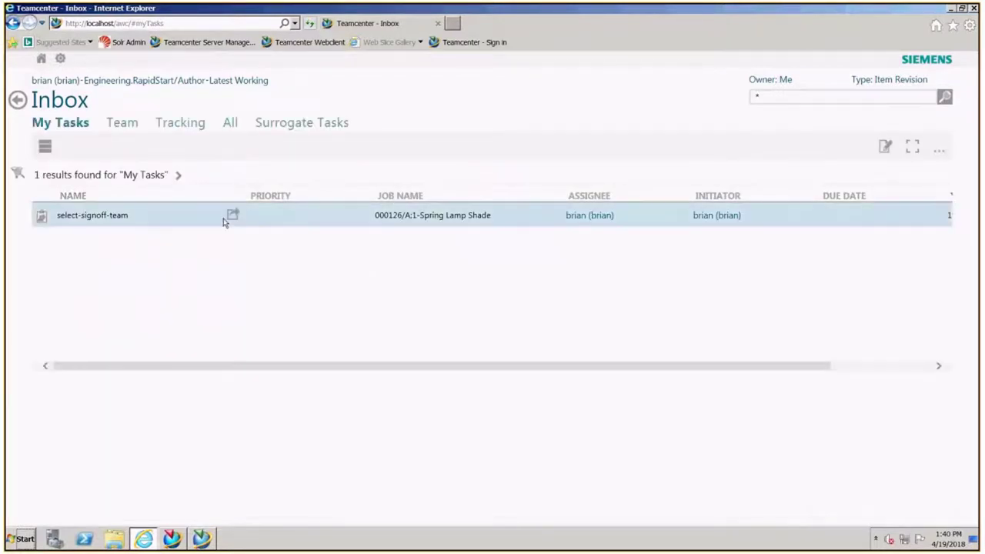
click(229, 218)
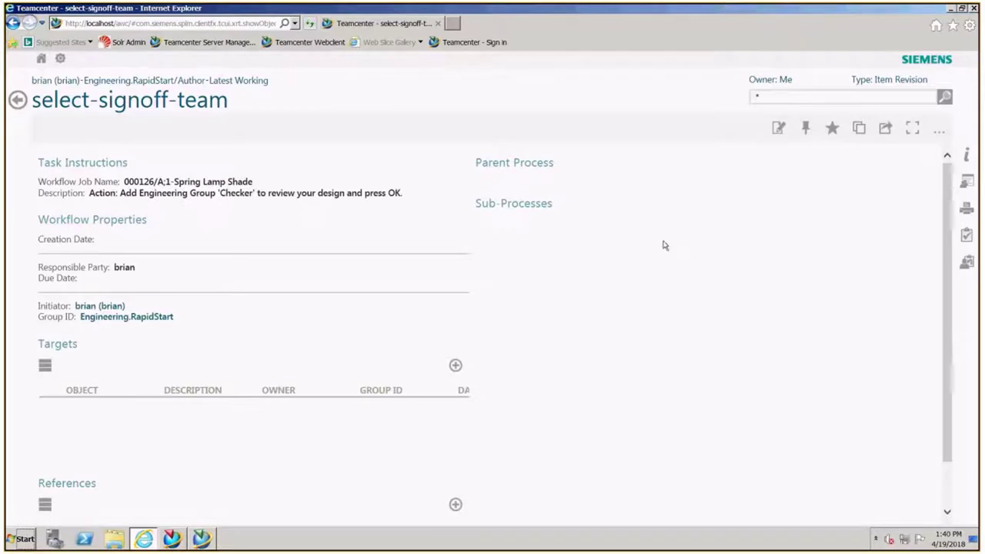
click(966, 237)
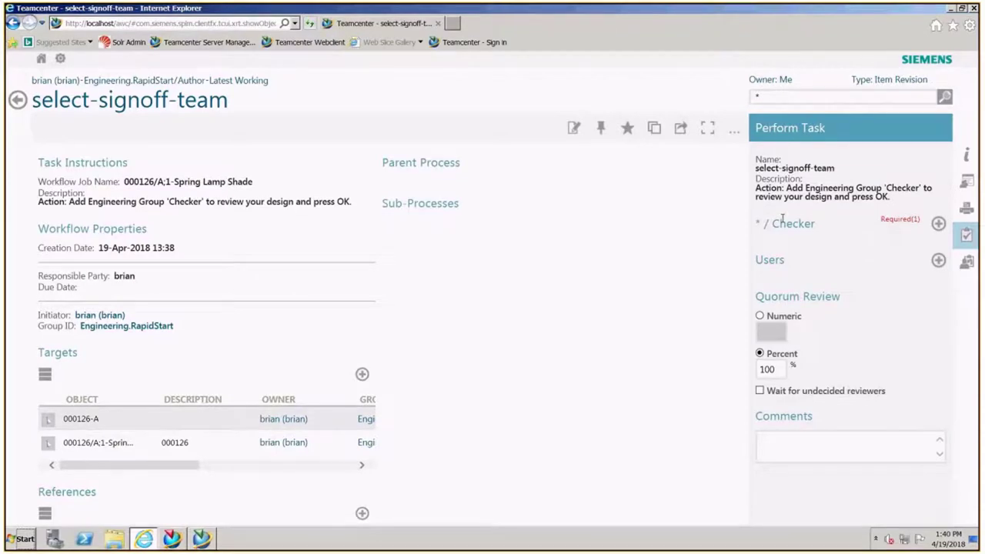
click(938, 223)
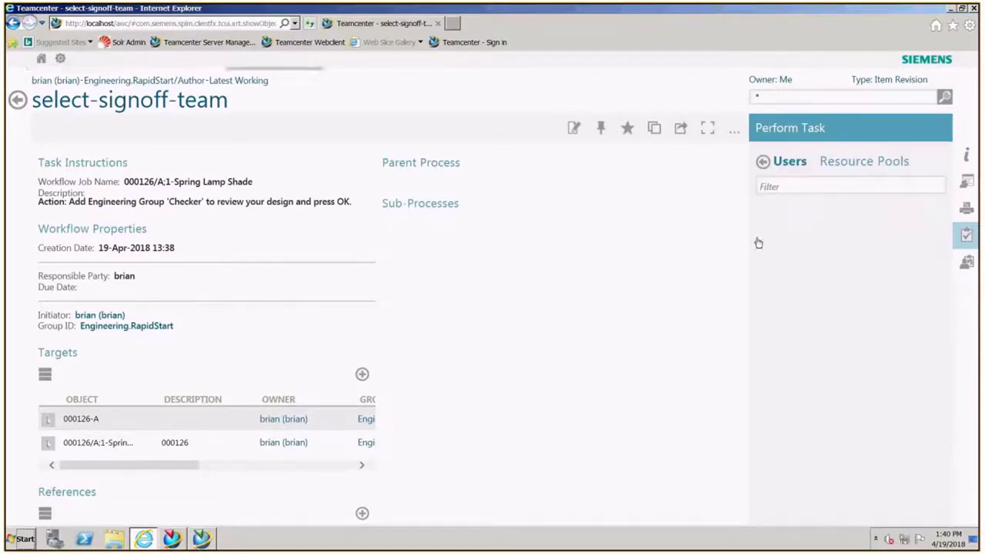
click(822, 259)
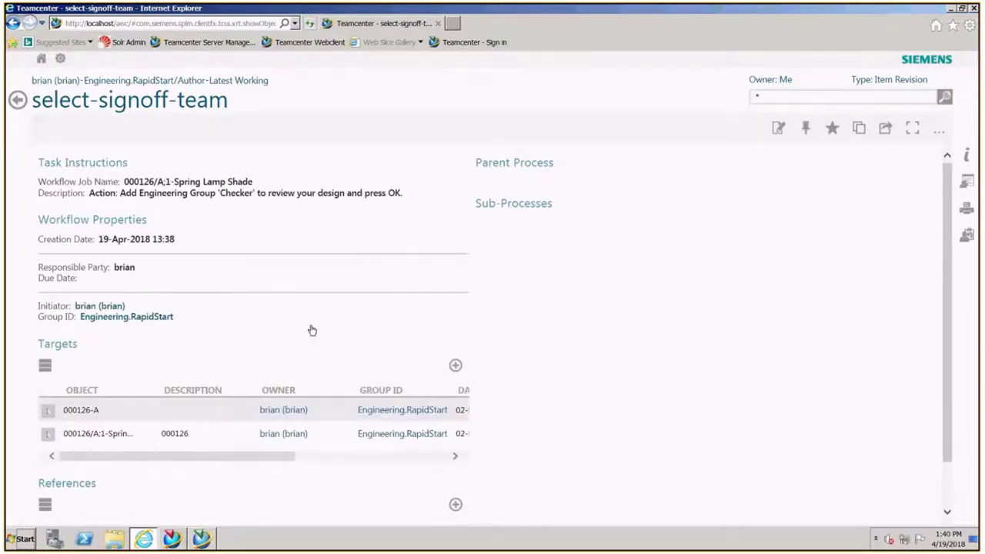
scroll(311, 330, down, 1)
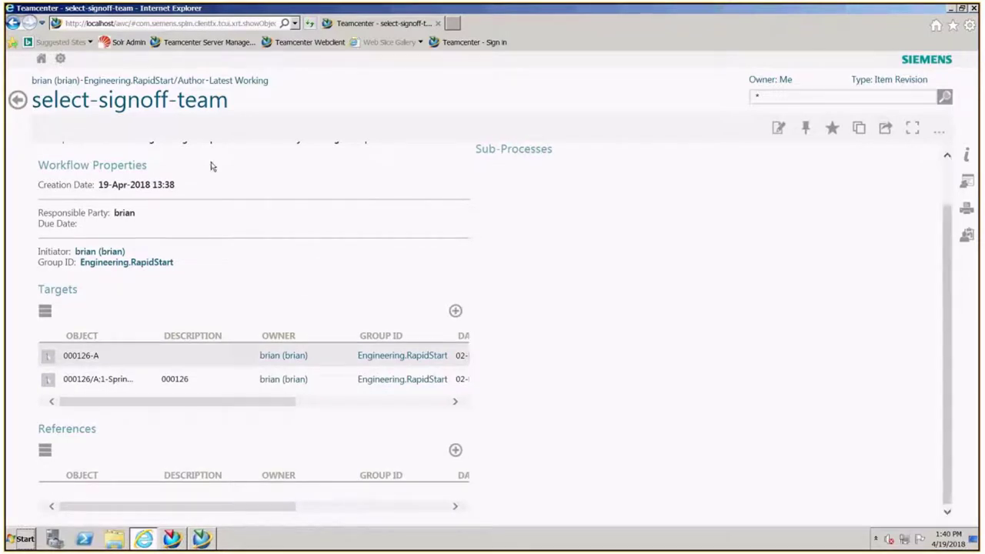
- Open the Checker's perform-signoffs task from the Inbox and approve it with comment 'ready mfg'
click(17, 100)
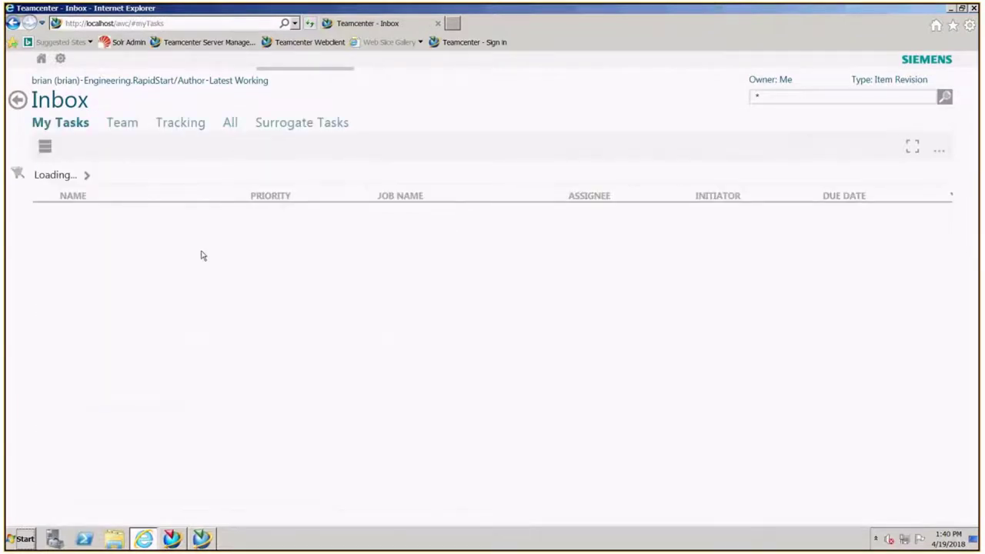
click(141, 216)
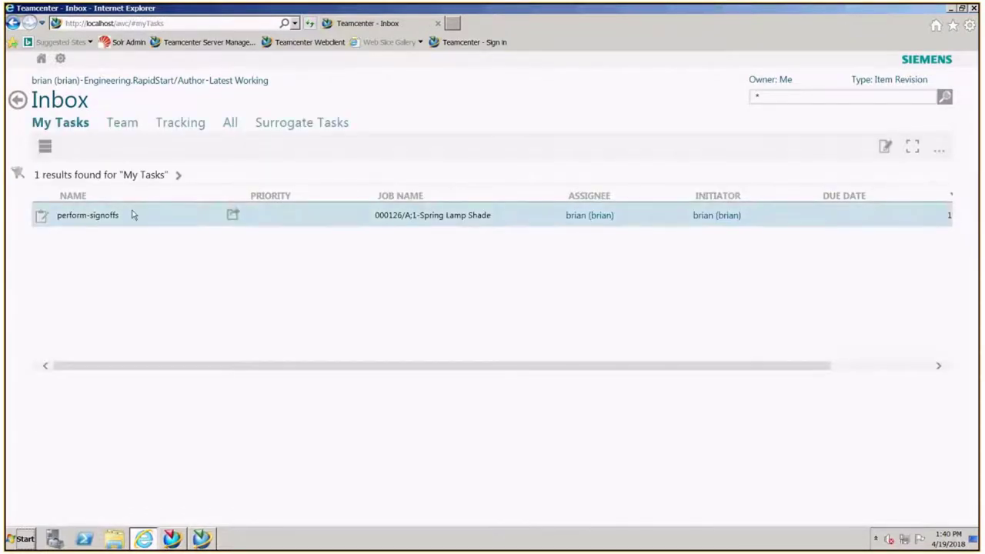
click(234, 216)
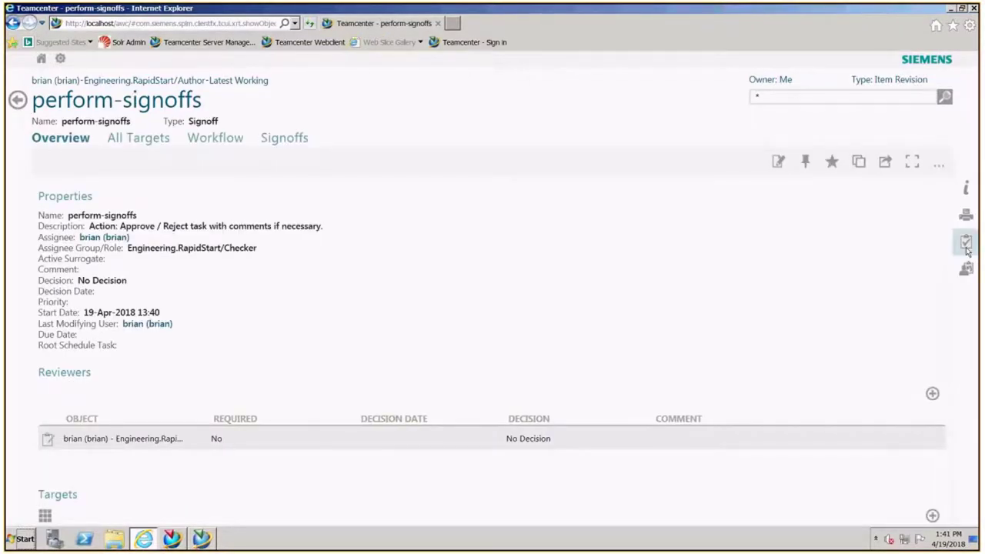
click(966, 244)
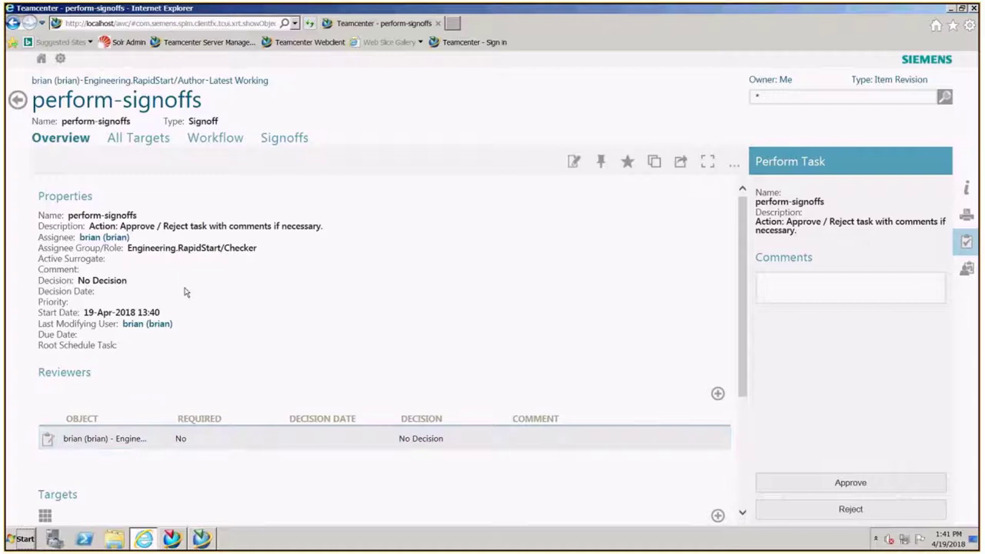
click(886, 298)
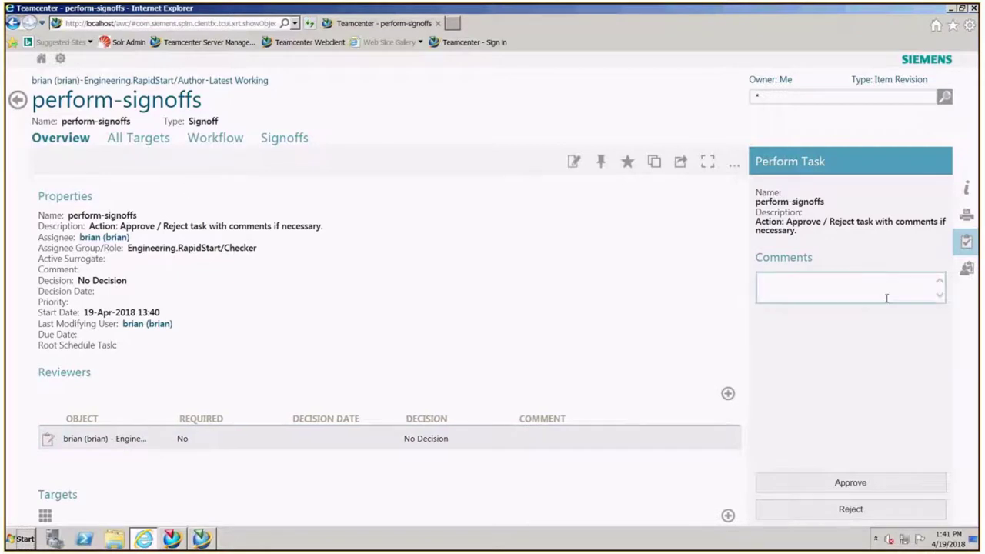
click(793, 286)
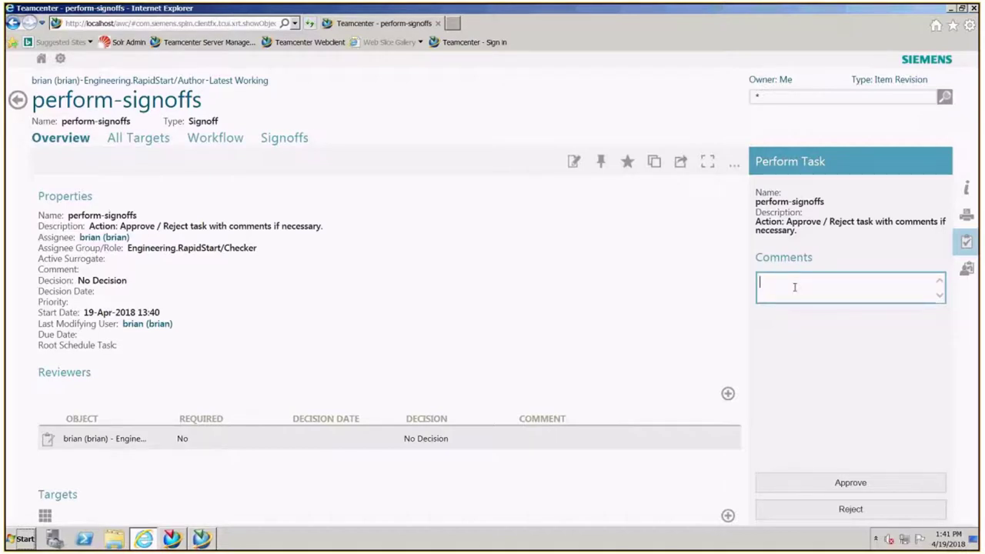
text(re)
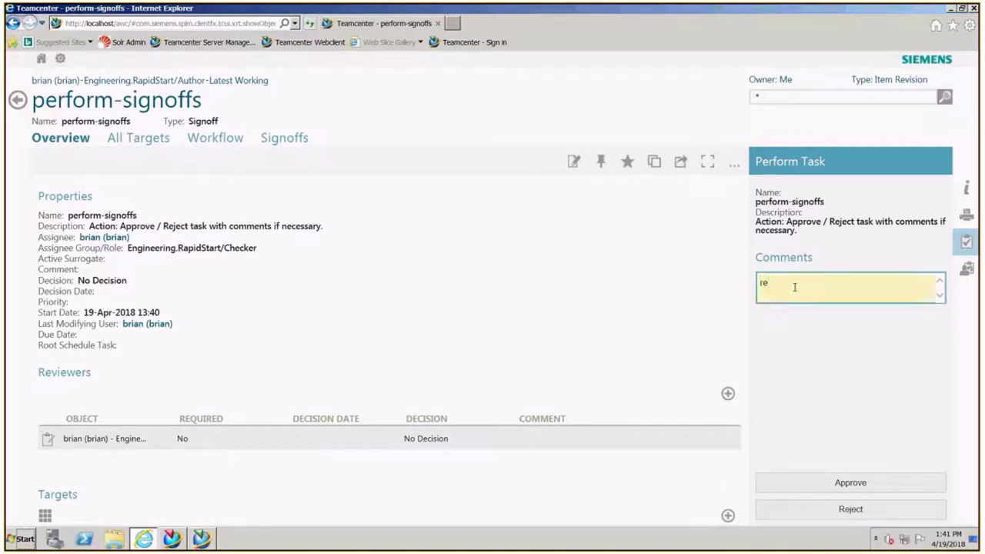
text(ady mfg.)
click(885, 483)
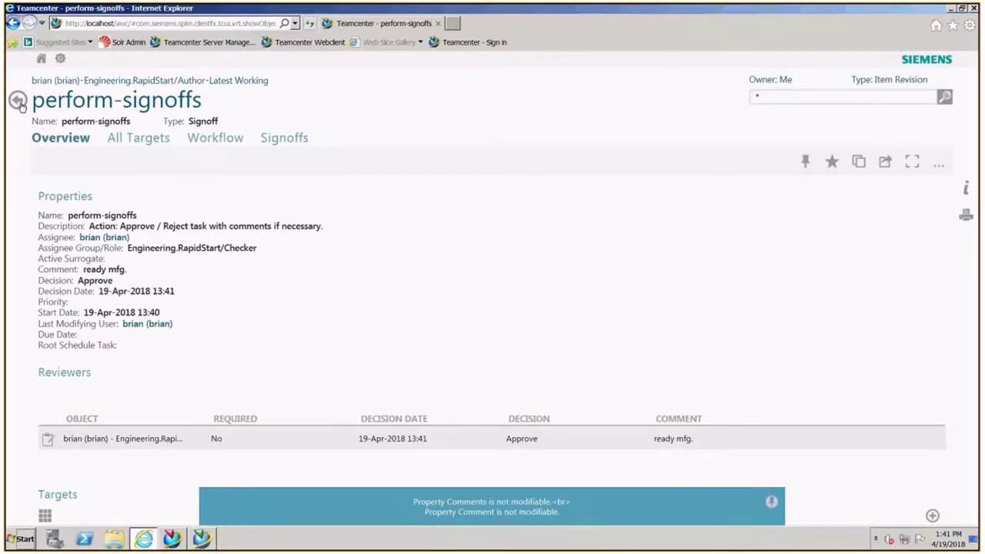
click(18, 101)
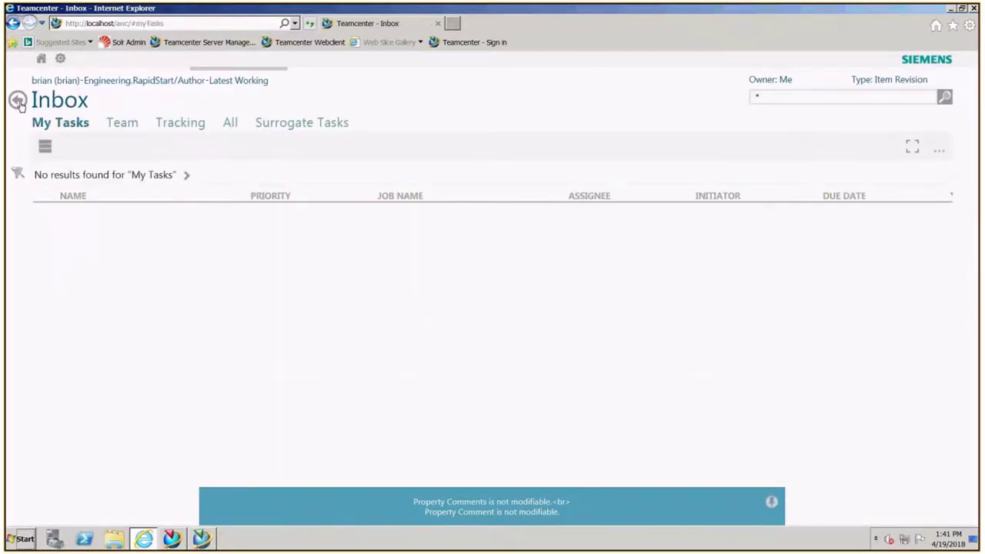
- Return to the Teamcenter home page, whose Inbox now shows 0 tasks
click(17, 101)
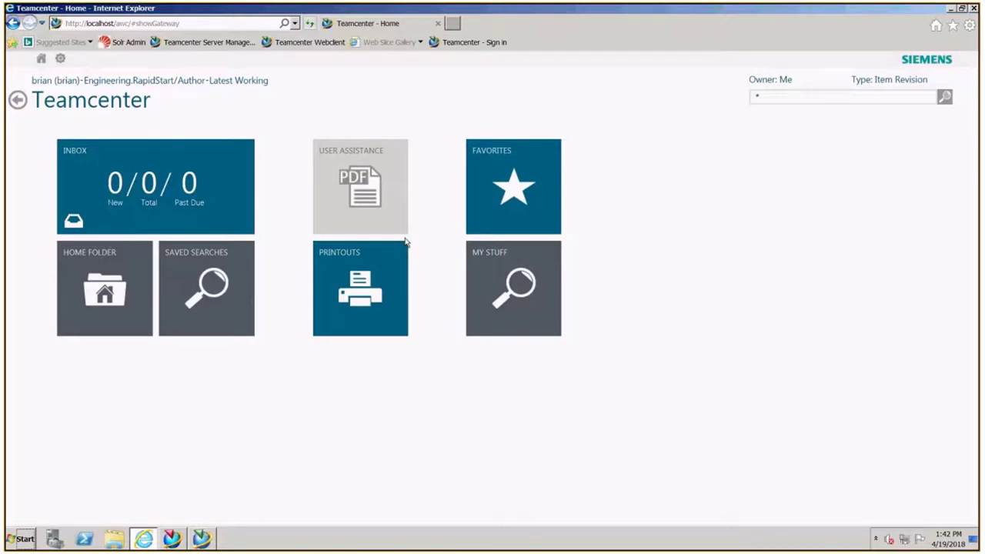
- In NX, view the Spring Lamp Shade's Teamcenter Information showing release status 30, then return to the Assembly Navigator
click(173, 539)
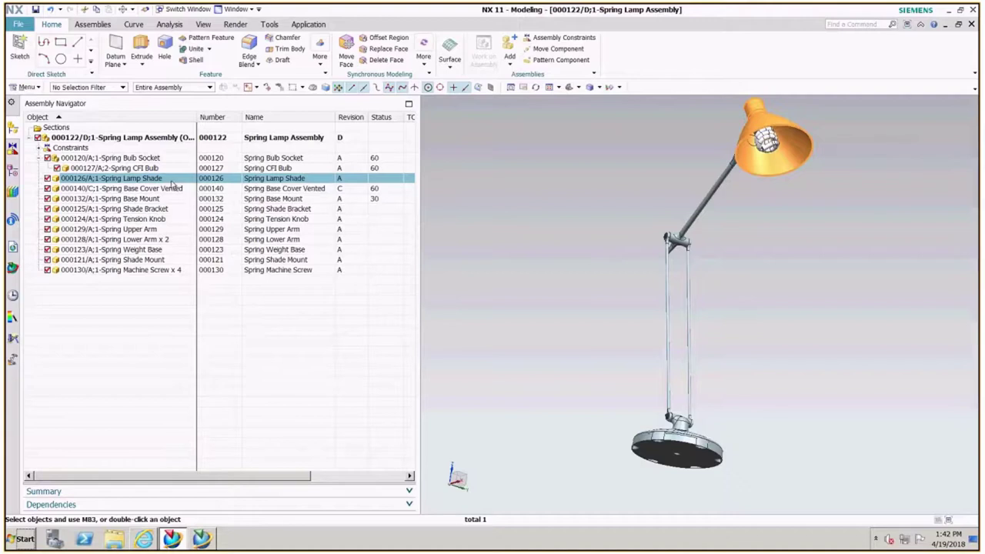
right_click(150, 178)
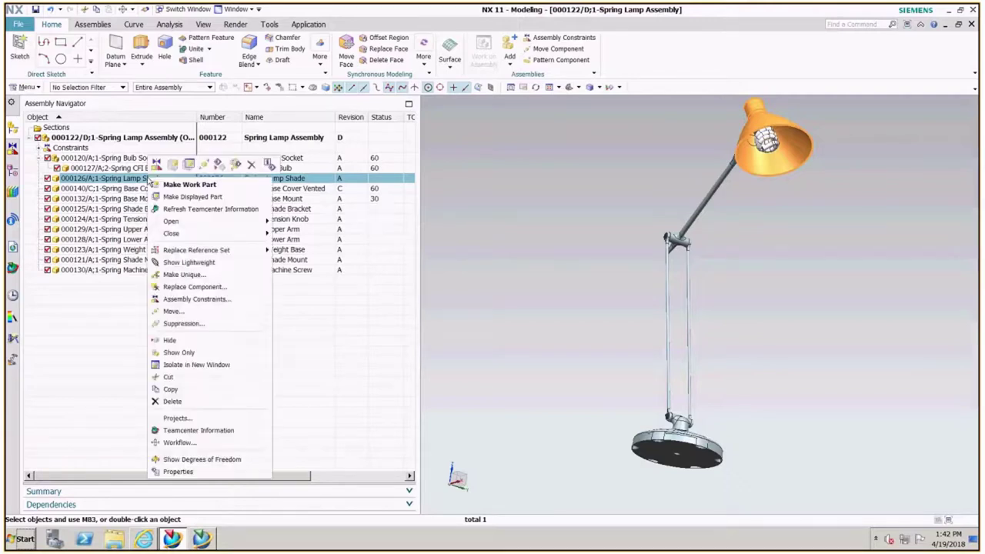
click(198, 430)
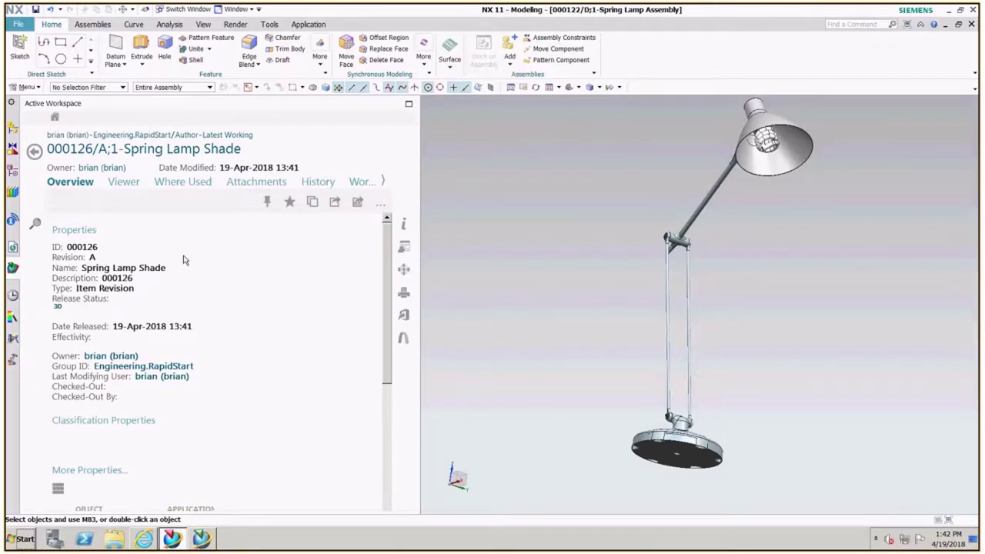
click(34, 151)
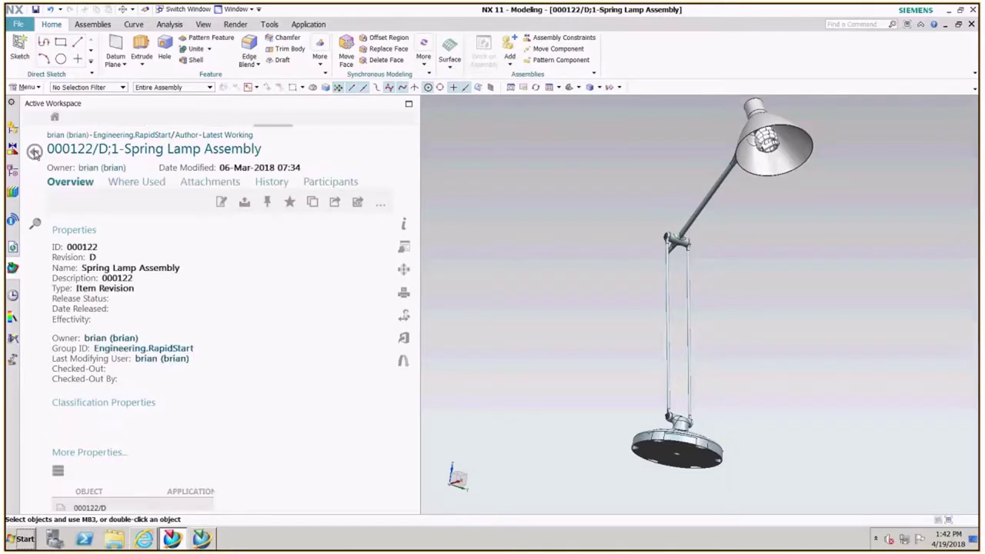
click(34, 152)
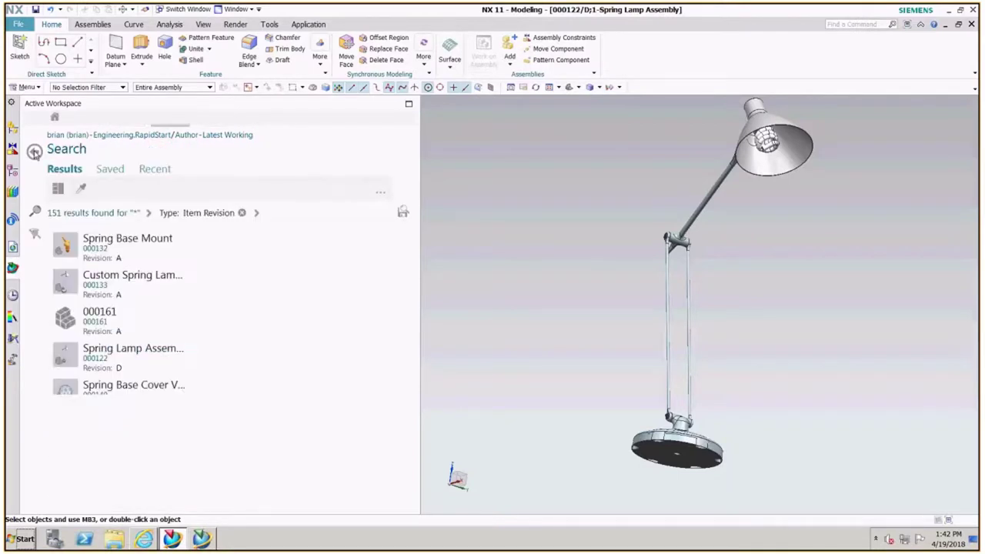
click(34, 151)
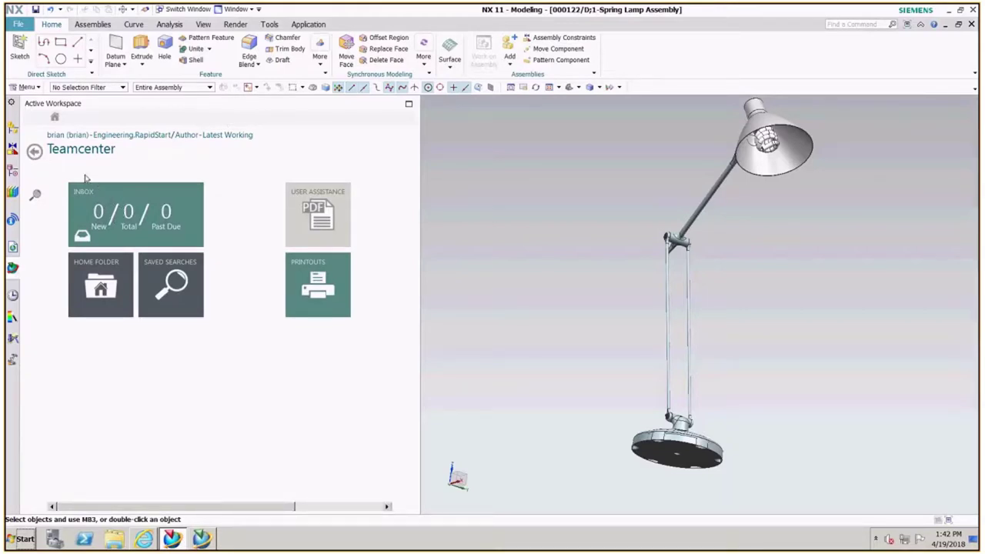
click(11, 129)
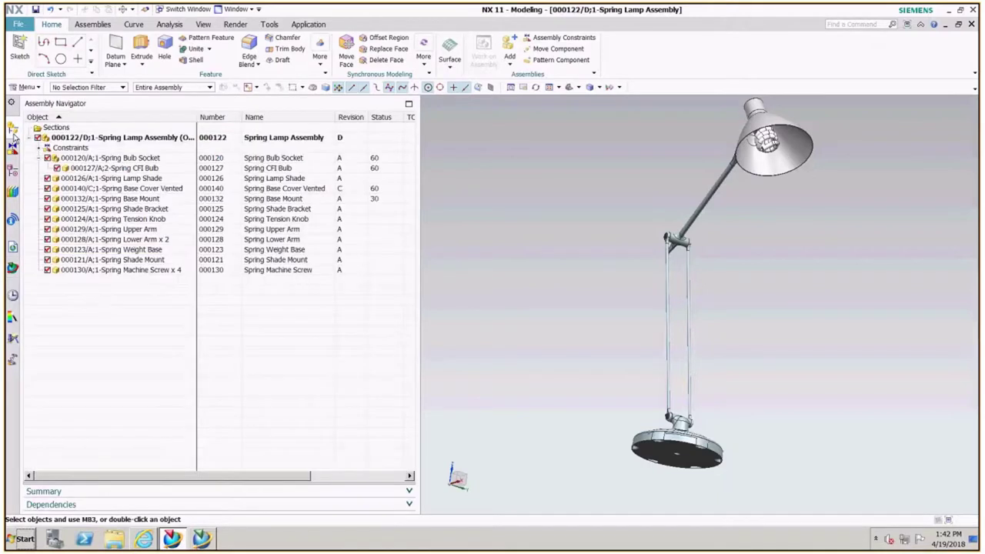
- Refresh the Spring Lamp Shade's Teamcenter information so its row shows status 30
right_click(121, 183)
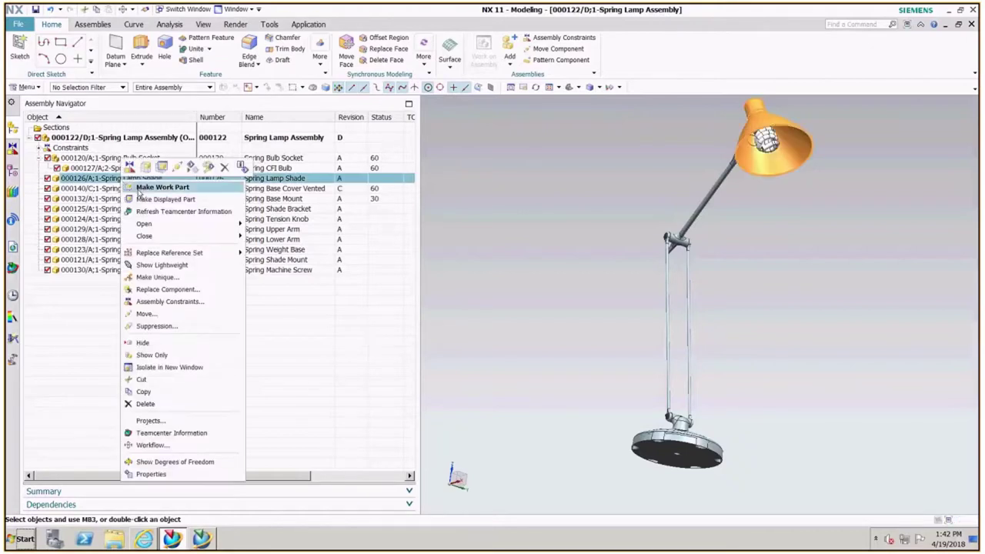
click(155, 214)
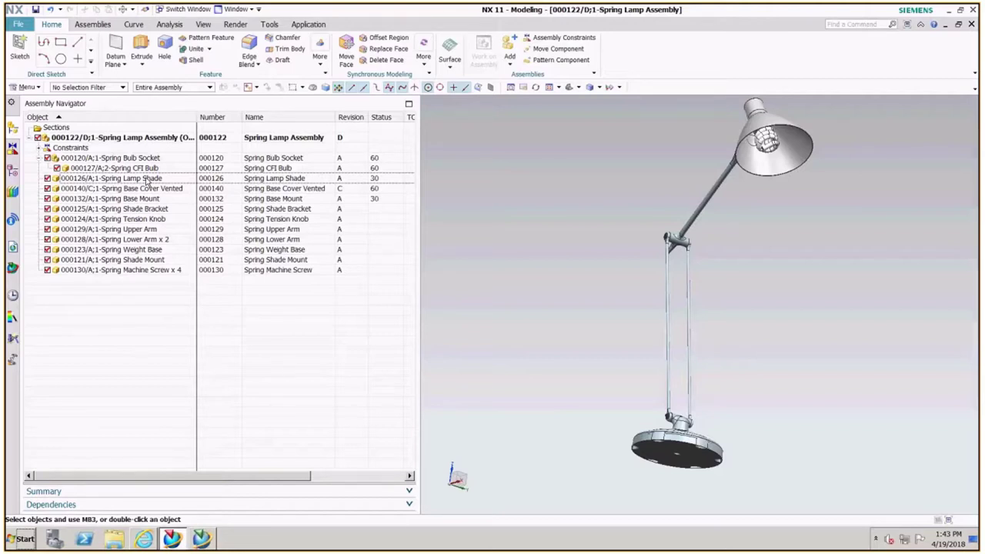
click(13, 269)
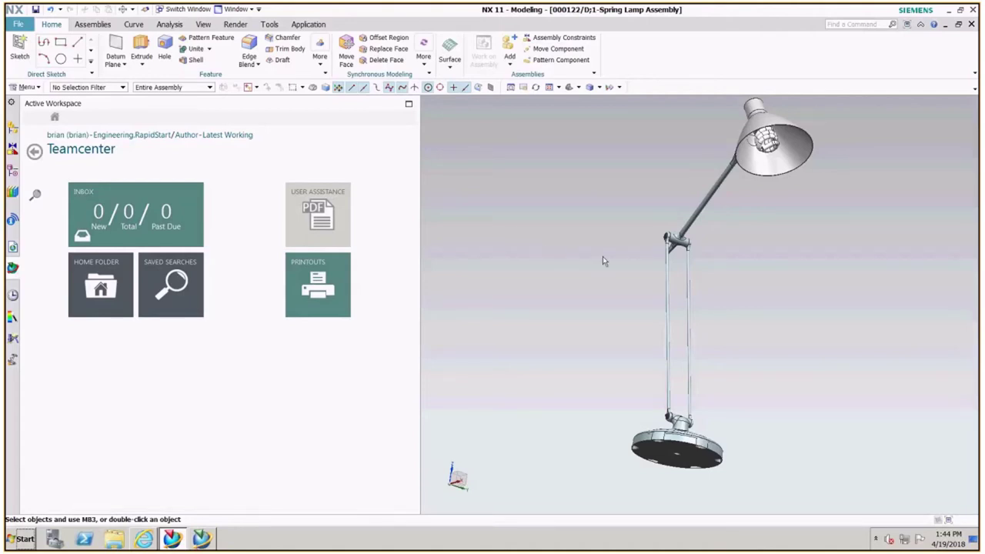
- Orbit the lamp model to view it from above
mouse_move(609, 267)
middle_down()
mouse_move(605, 233)
mouse_move(623, 274)
mouse_move(625, 252)
mouse_move(627, 279)
mouse_move(614, 277)
mouse_move(613, 260)
middle_up()
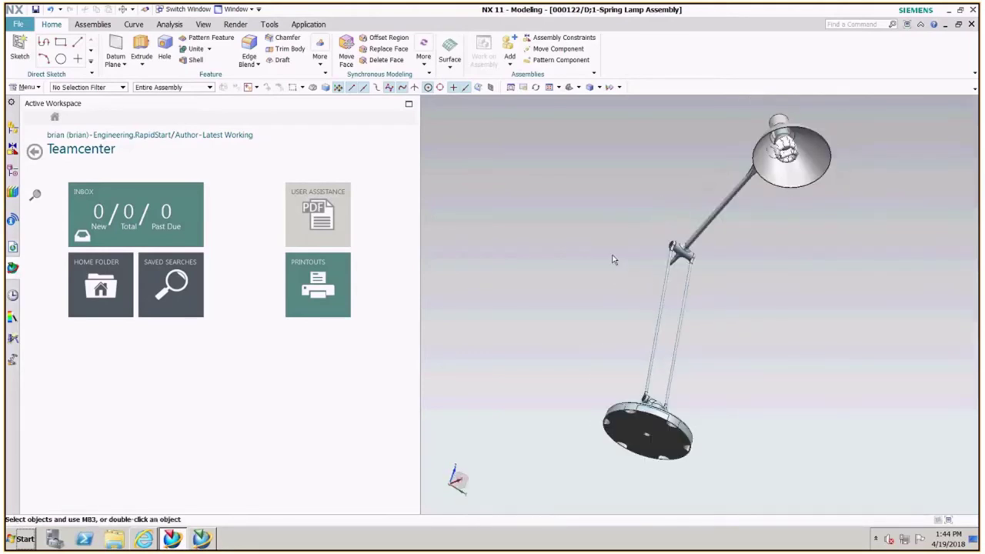